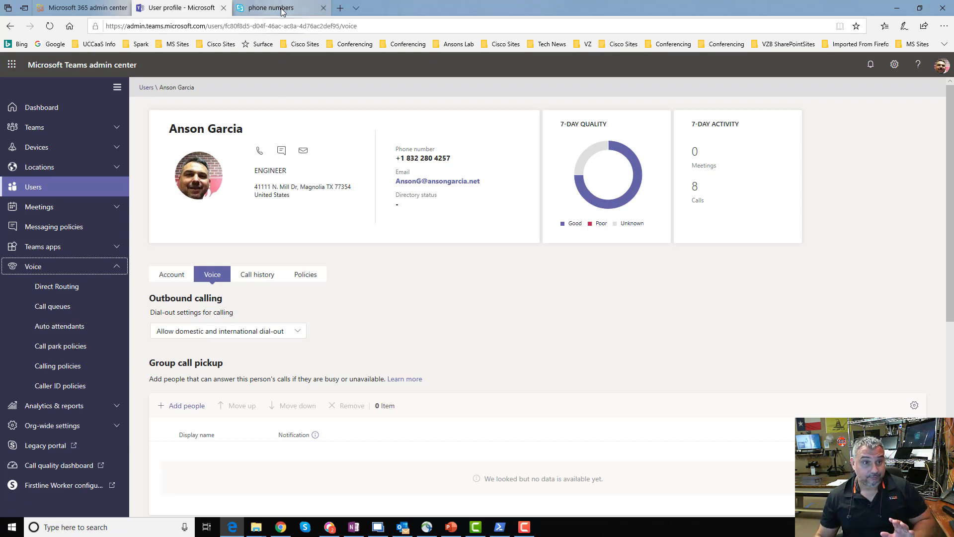
Compare the 11-number phone list with the user's Teams voice settings and Microsoft 365 licenses.
left_click(263, 8)
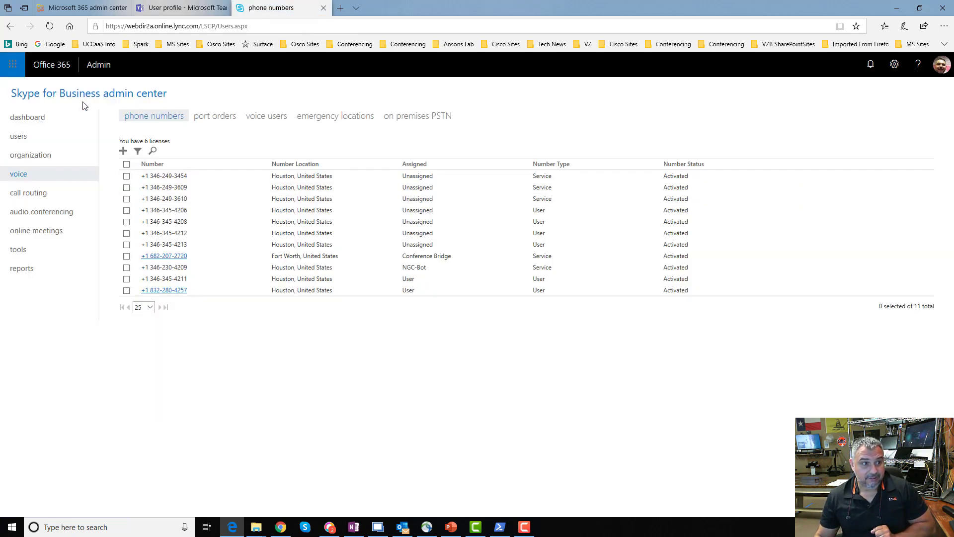
left_click(183, 8)
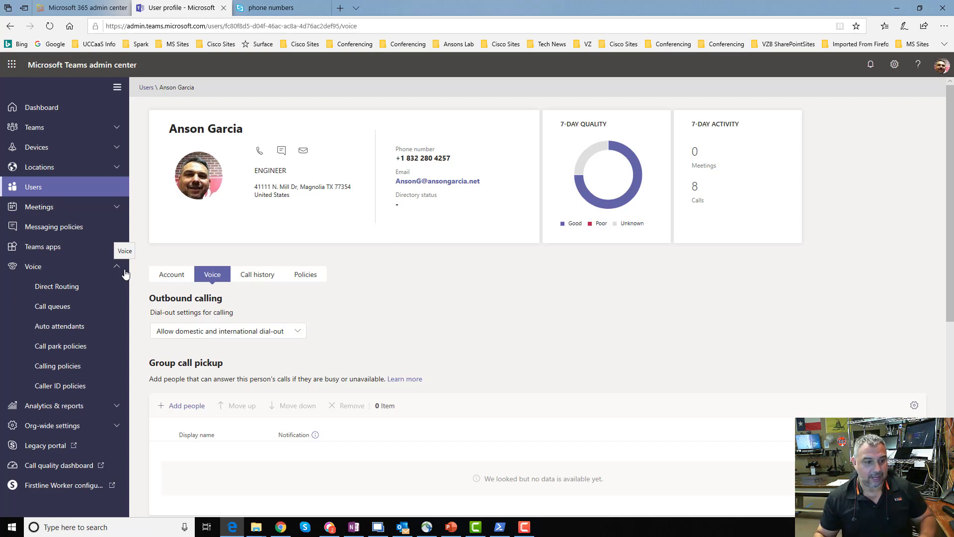
left_click(276, 7)
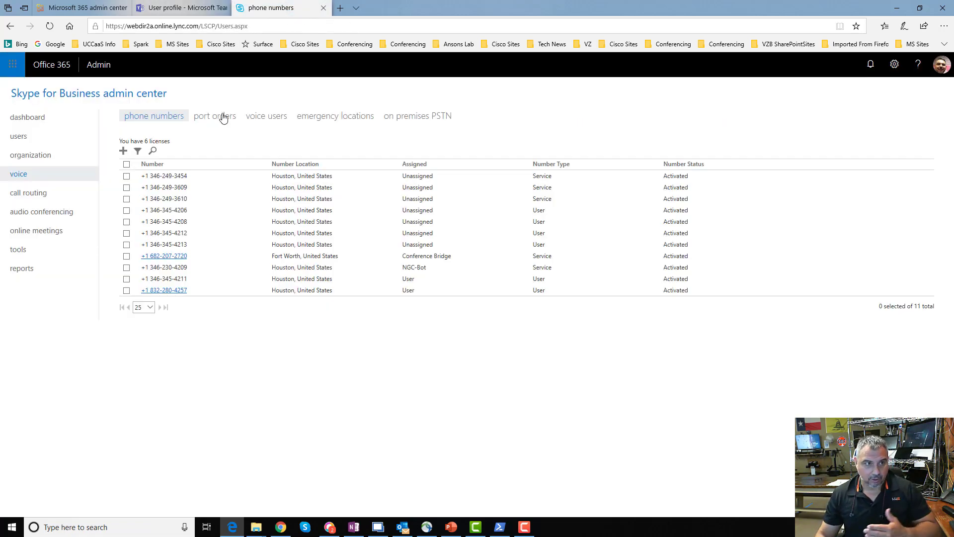
left_click(82, 10)
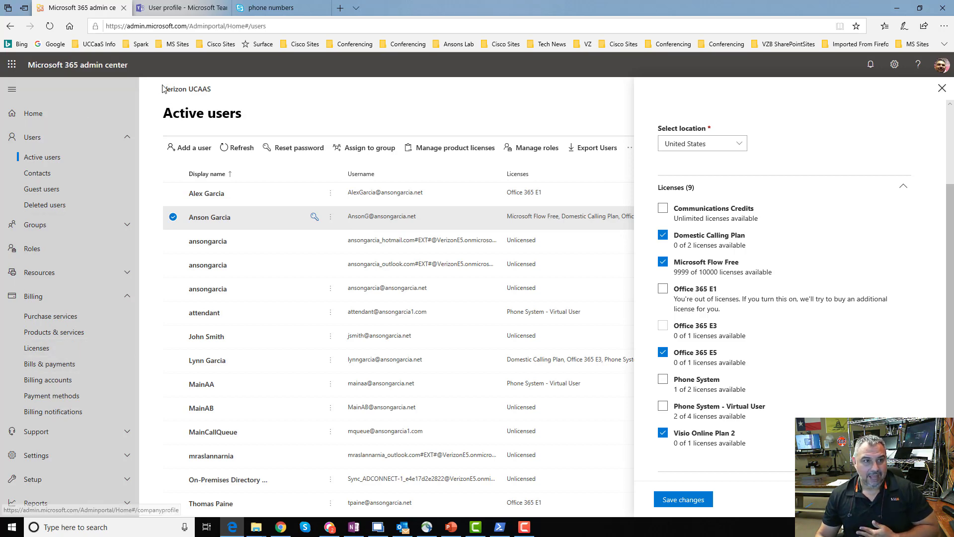
left_click(268, 9)
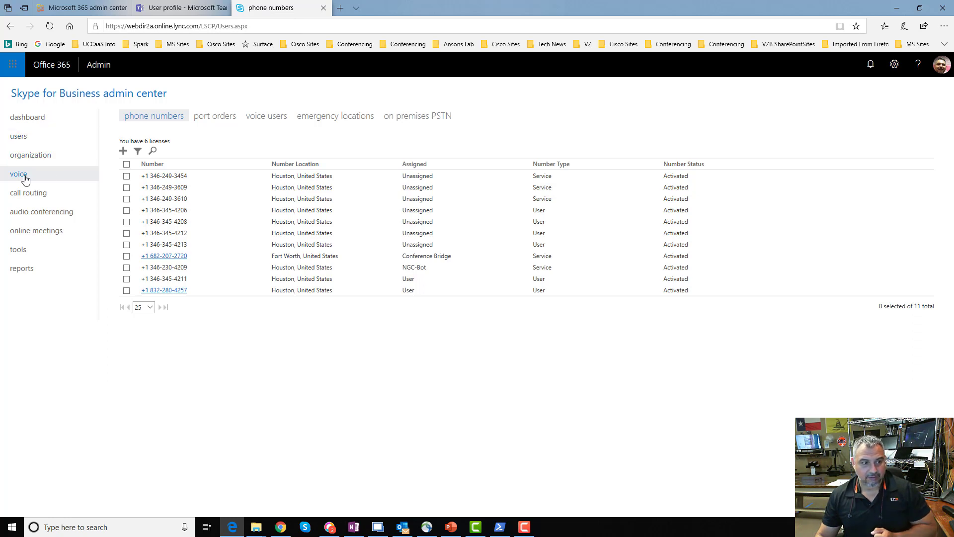
left_click(188, 8)
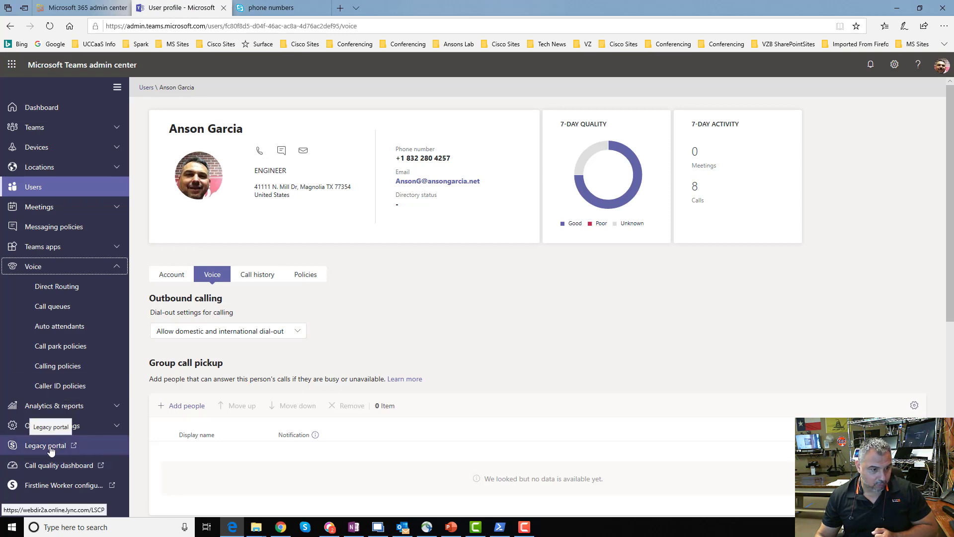
left_click(271, 8)
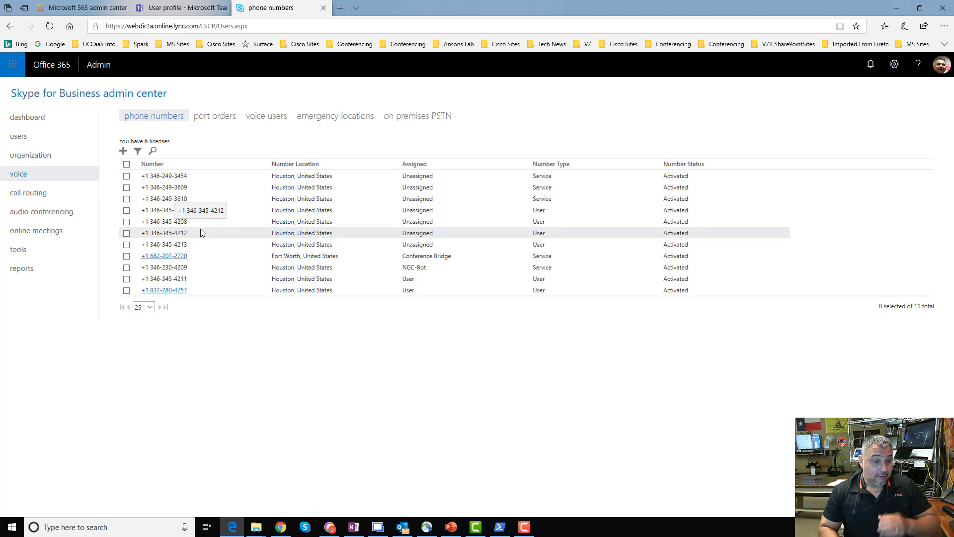
left_click(125, 152)
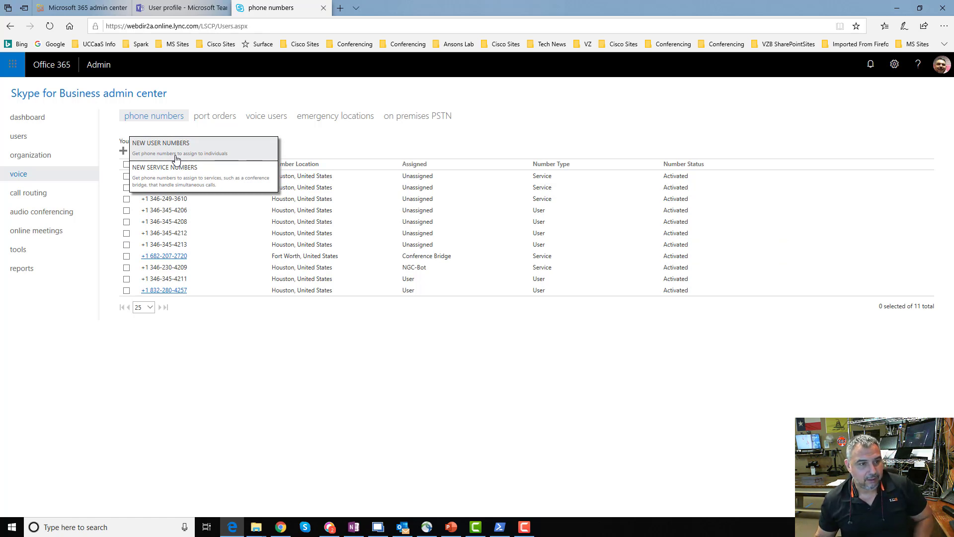
left_click(352, 142)
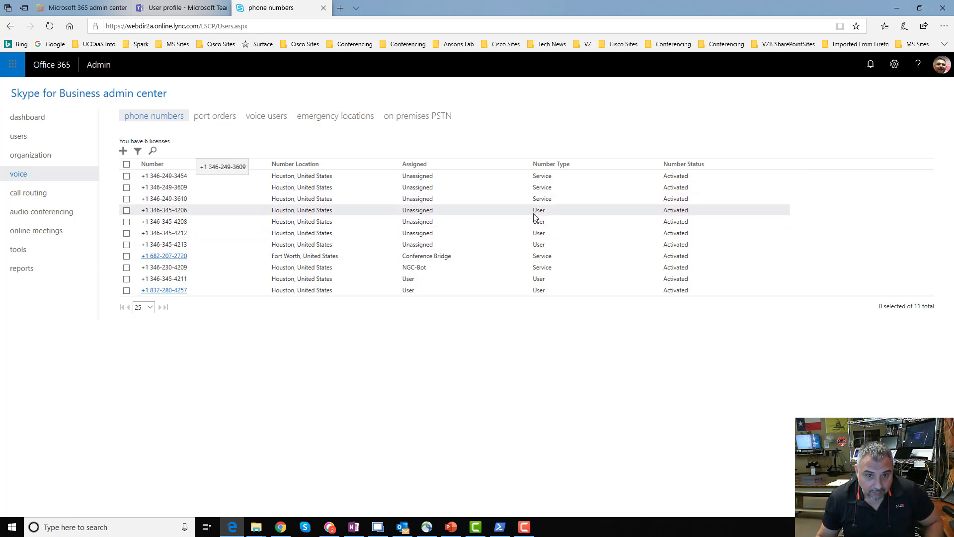
left_click(189, 210)
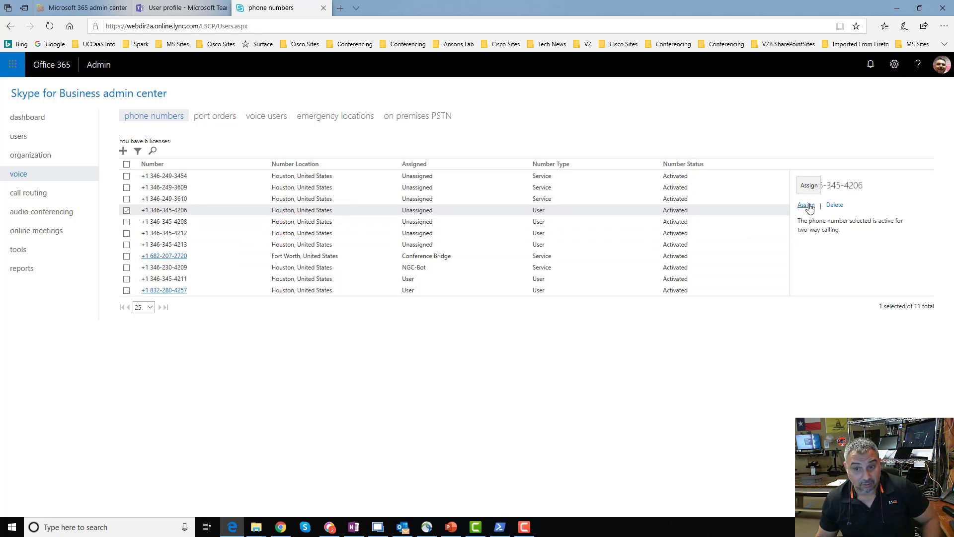
left_click(806, 205)
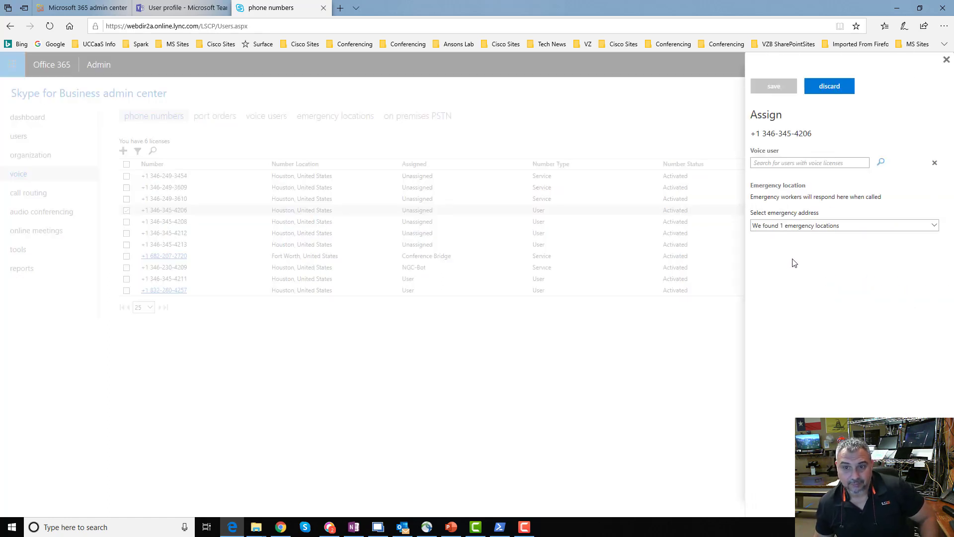
left_click(757, 166)
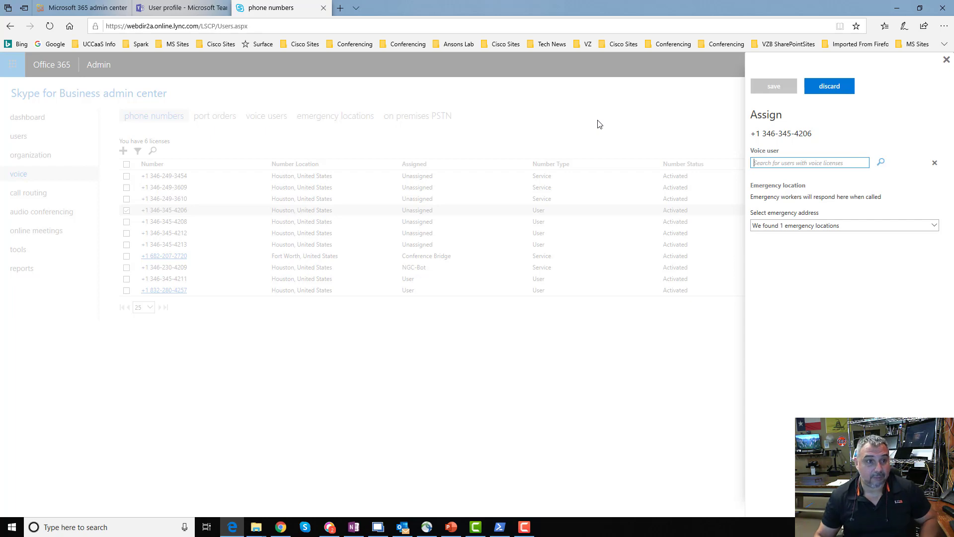
left_click(193, 9)
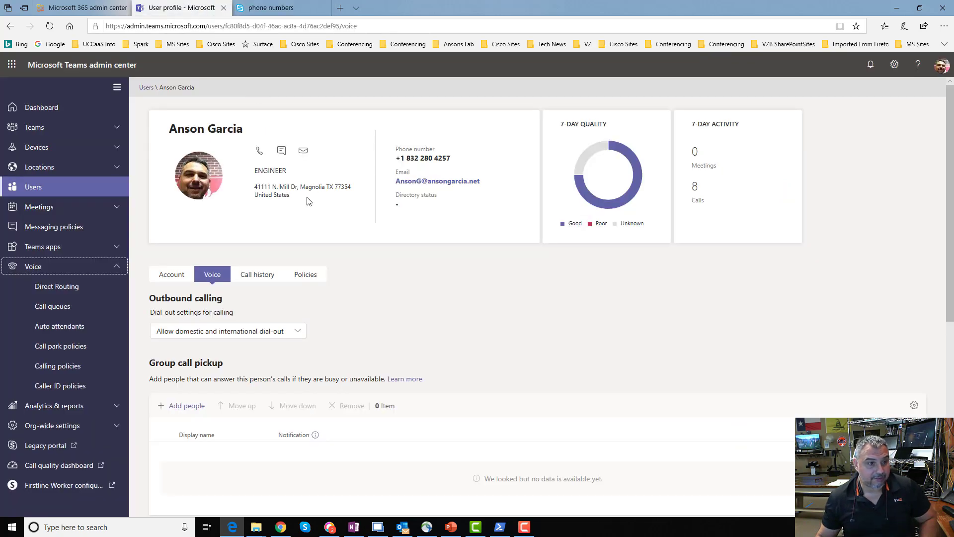
left_click(40, 188)
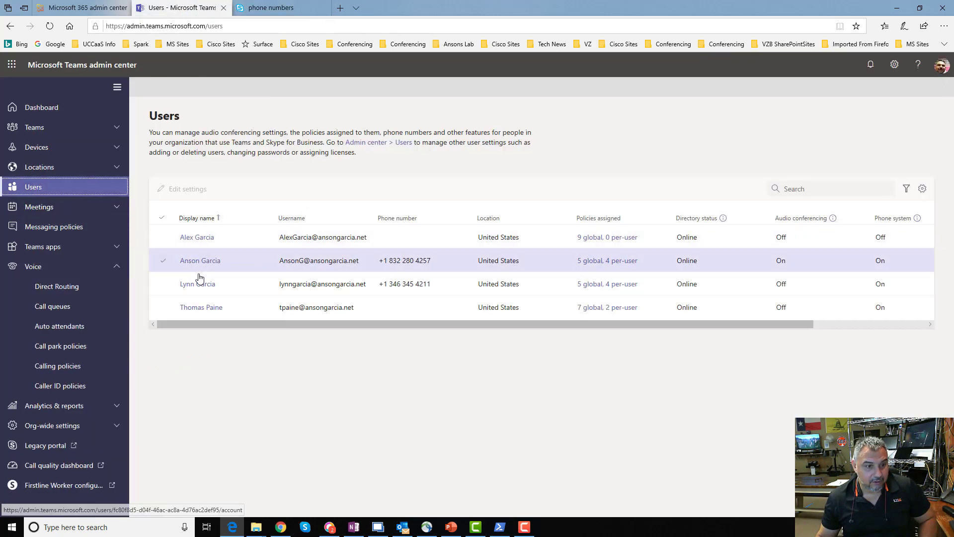
left_click(198, 284)
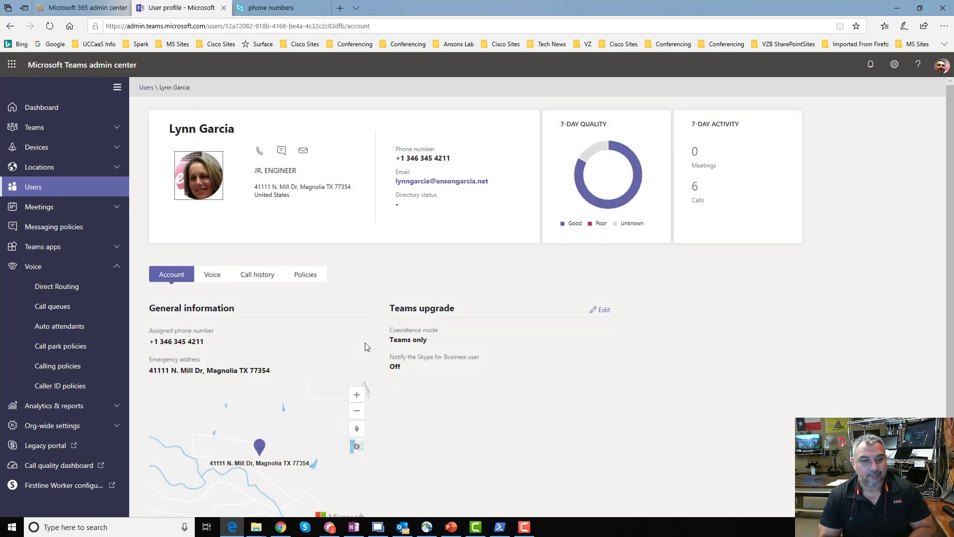
left_click(378, 526)
left_click(182, 211)
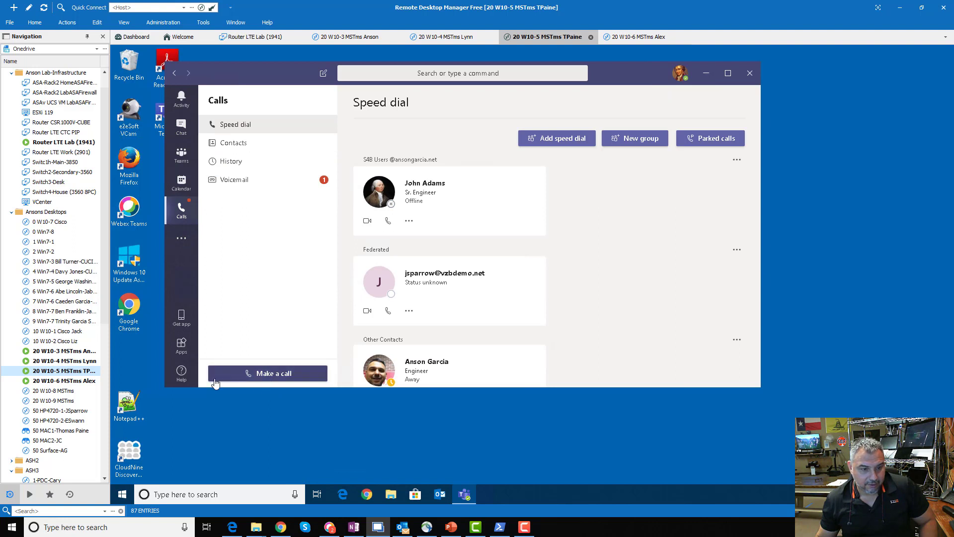
Check Teams calling on both lab desktop sessions, then return to the Teams admin user profile.
left_click(286, 374)
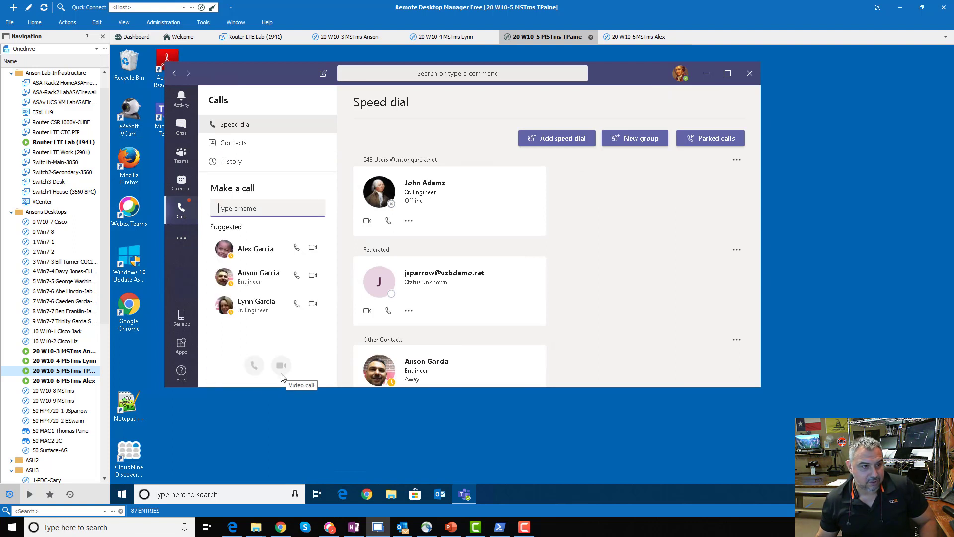
left_click(83, 360)
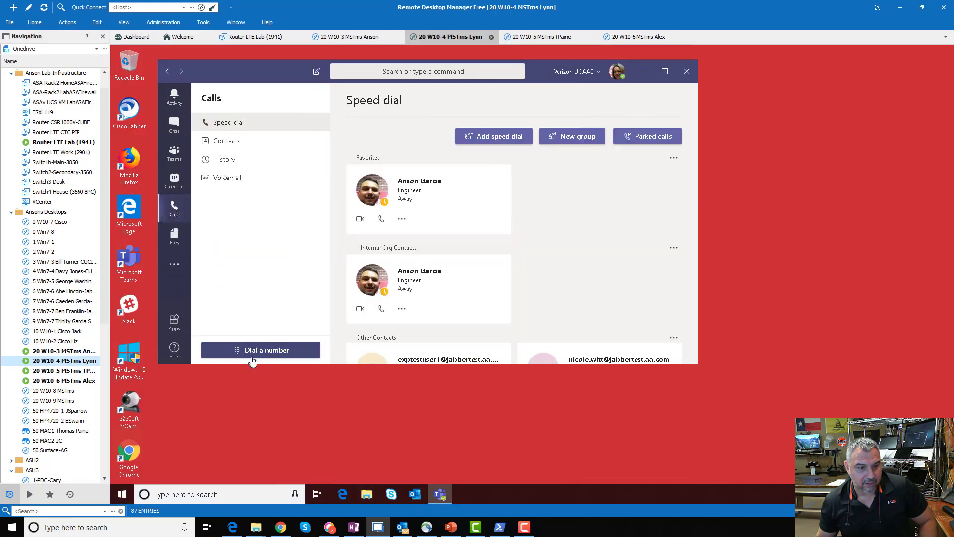
double_click(64, 370)
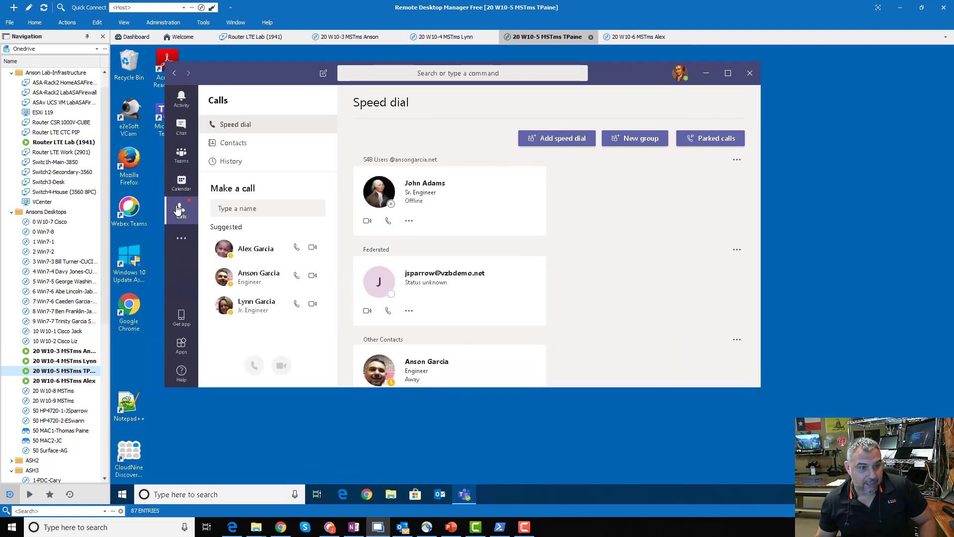
left_click(235, 233)
left_click(182, 183)
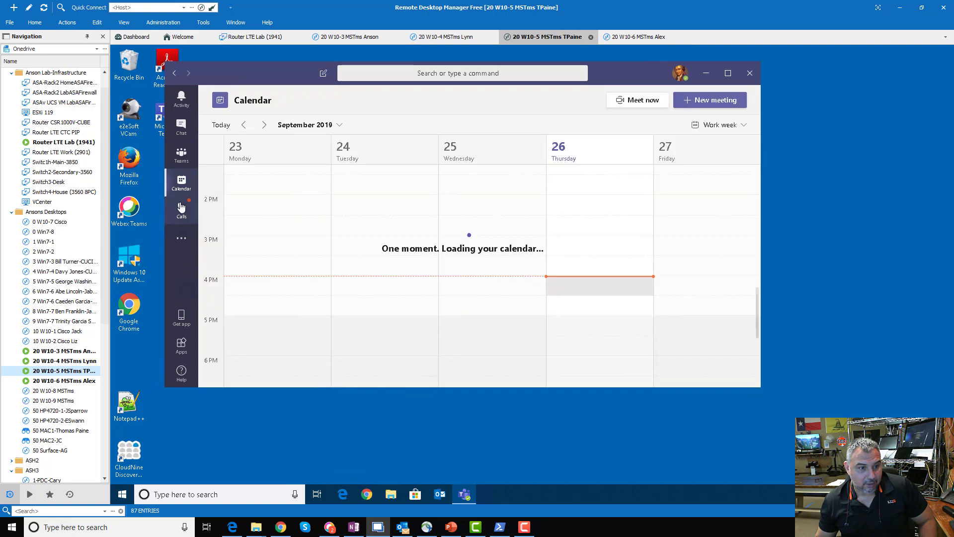
key("ctrl+5")
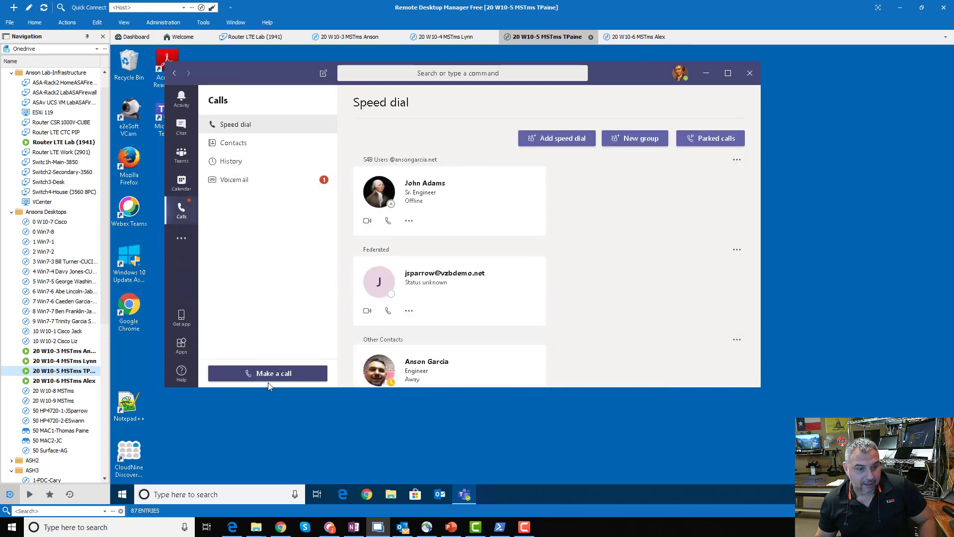
left_click(90, 361)
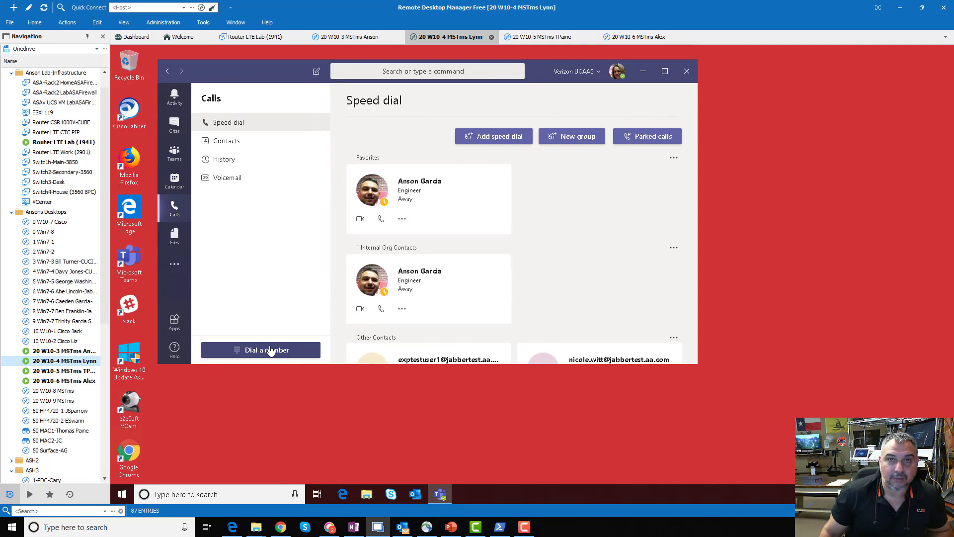
key("alt+Tab")
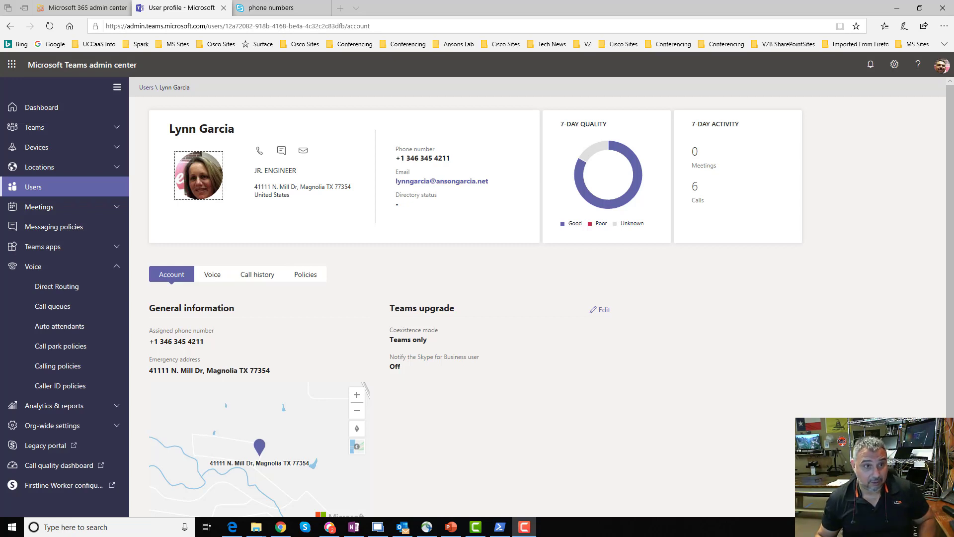
Close the pending number assignment without saving and start getting new service numbers.
left_click(273, 8)
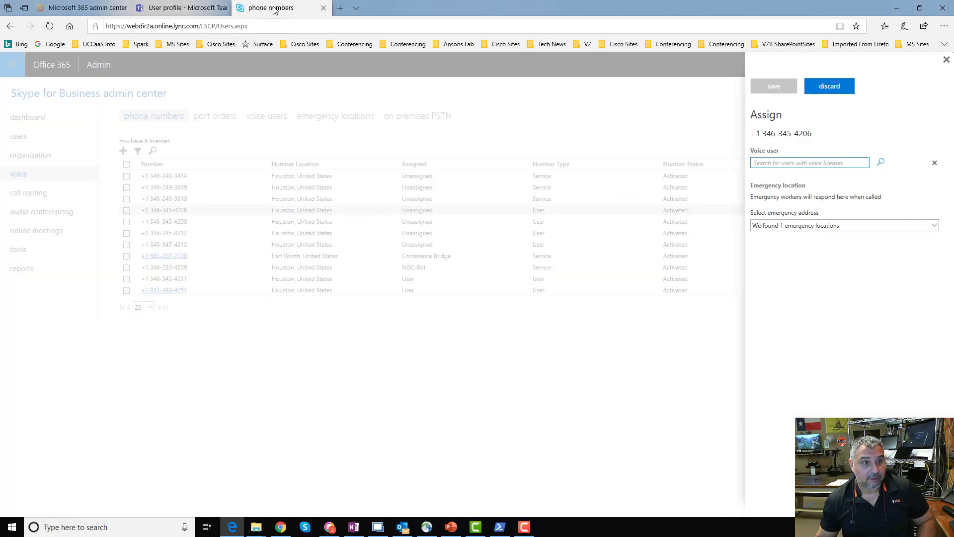
left_click(945, 59)
left_click(123, 151)
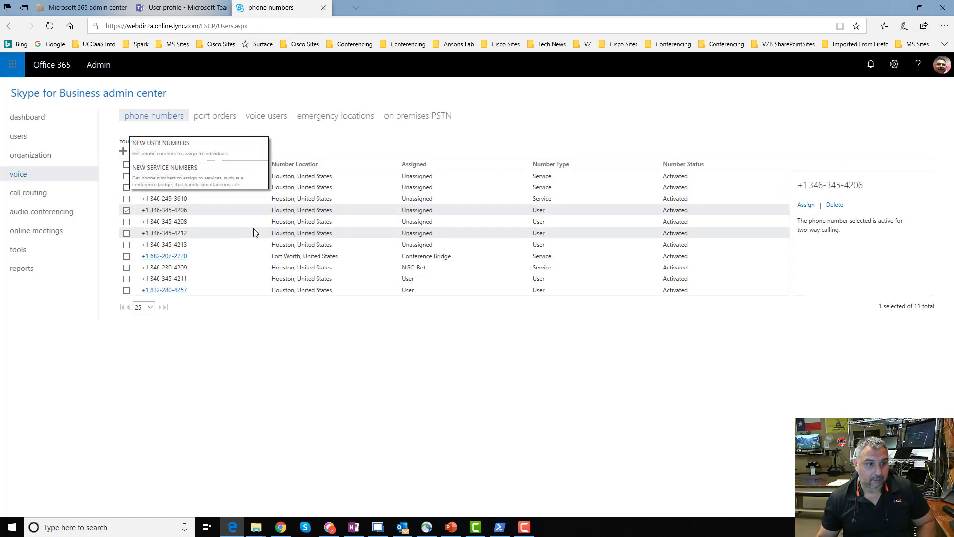
left_click(176, 180)
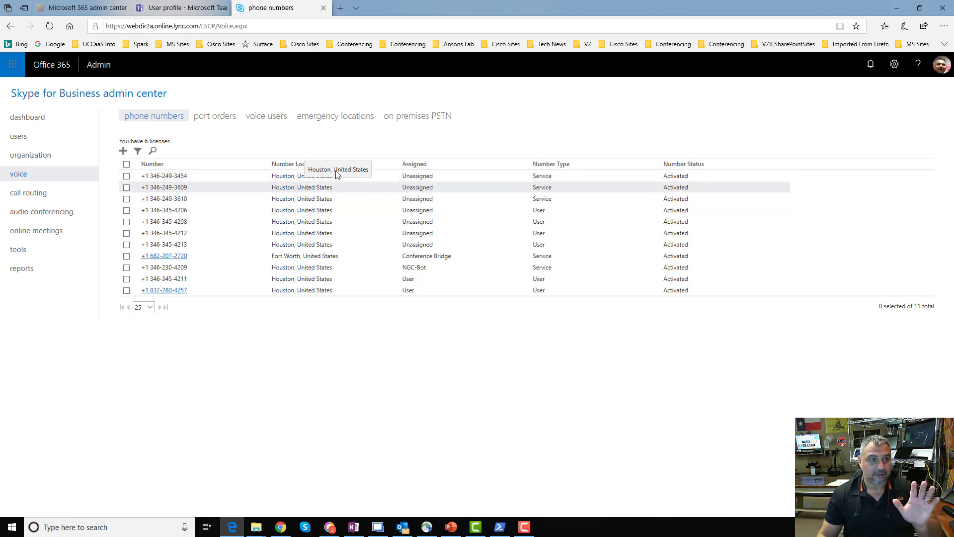
left_click(166, 11)
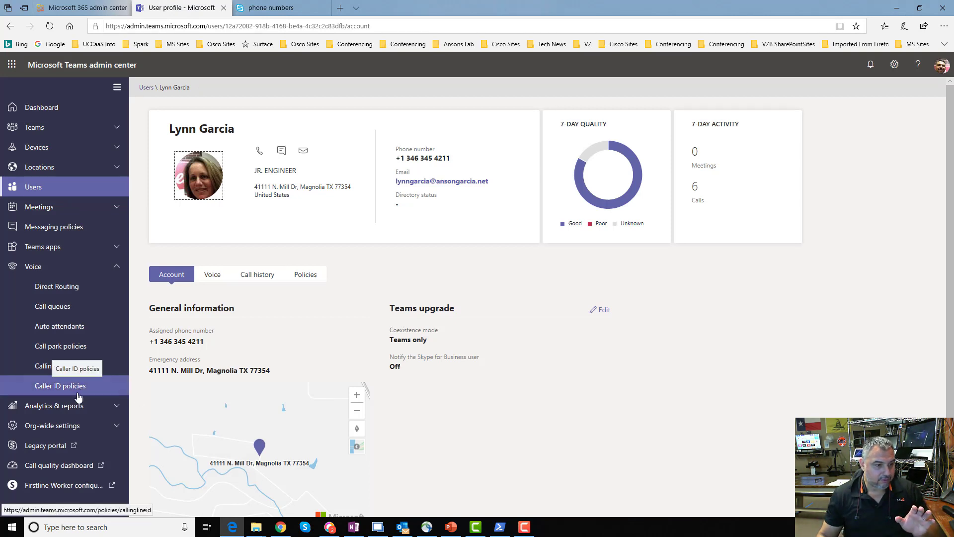
Go to Auto attendants and open a blank Add auto attendant form.
left_click(75, 325)
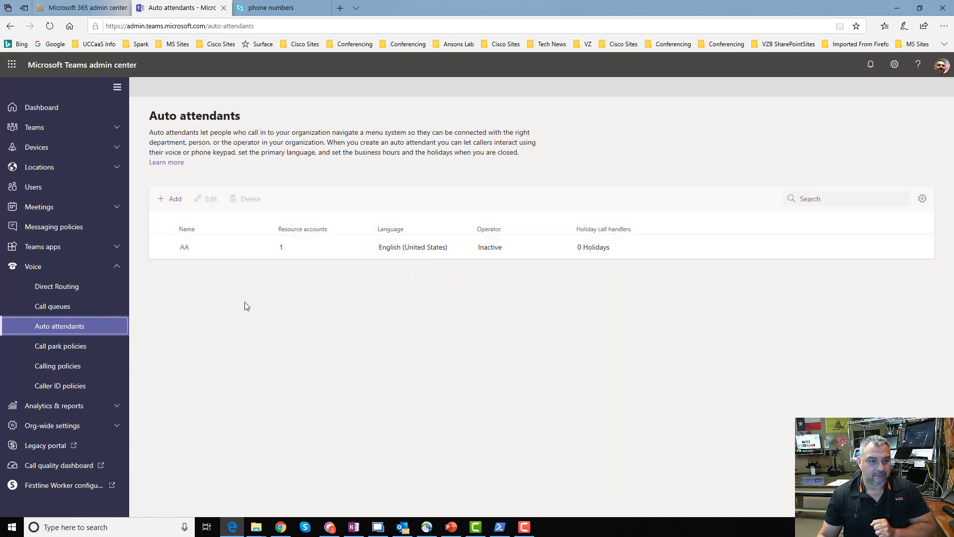
left_click(178, 206)
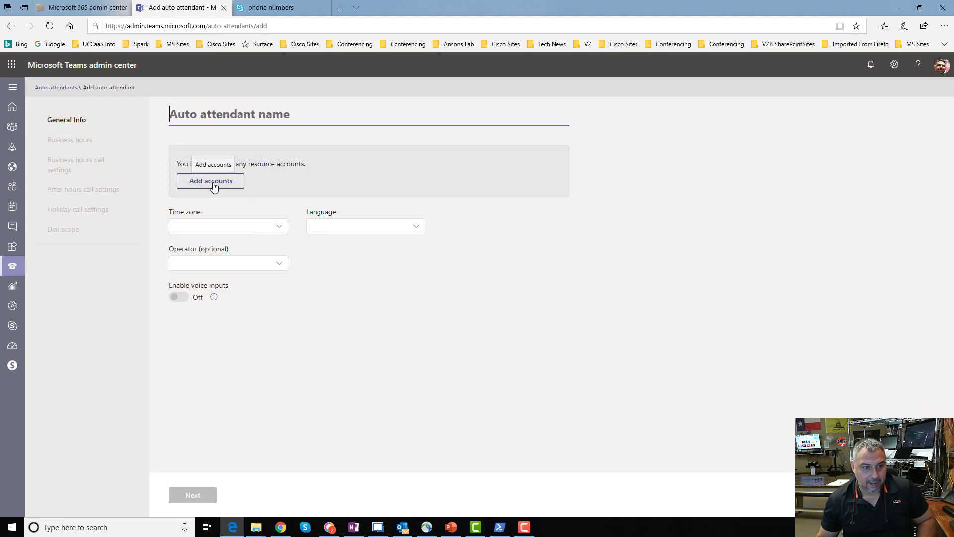
left_click(105, 11)
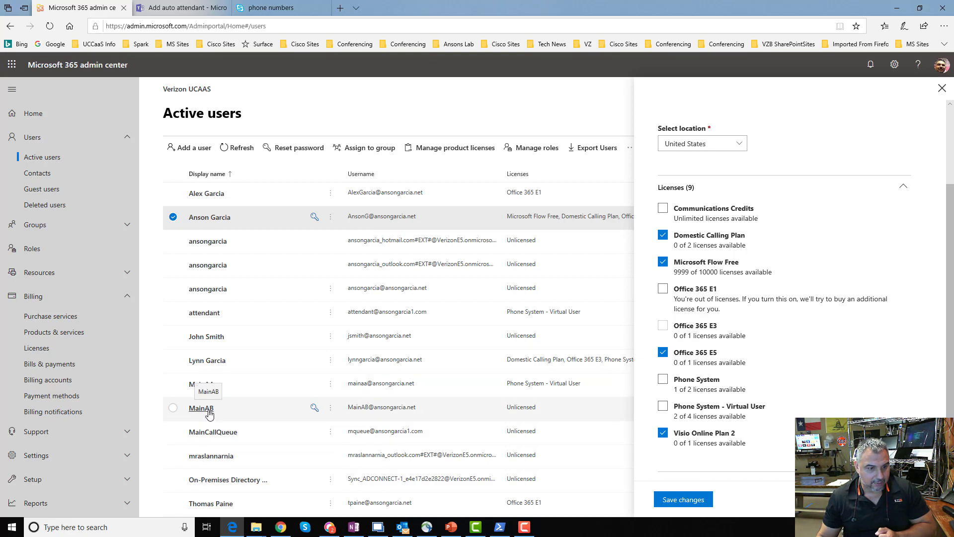
Open the attendant account from Active users to see its sign-in and licence details.
left_click(203, 314)
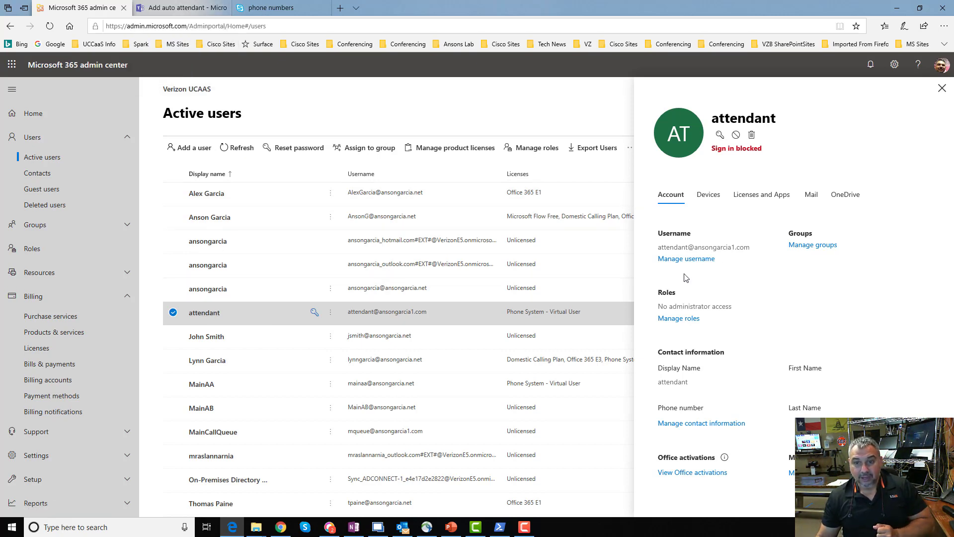
Confirm the attendant holds the Phone System - Virtual User licence, then return to the auto attendant form.
left_click(777, 199)
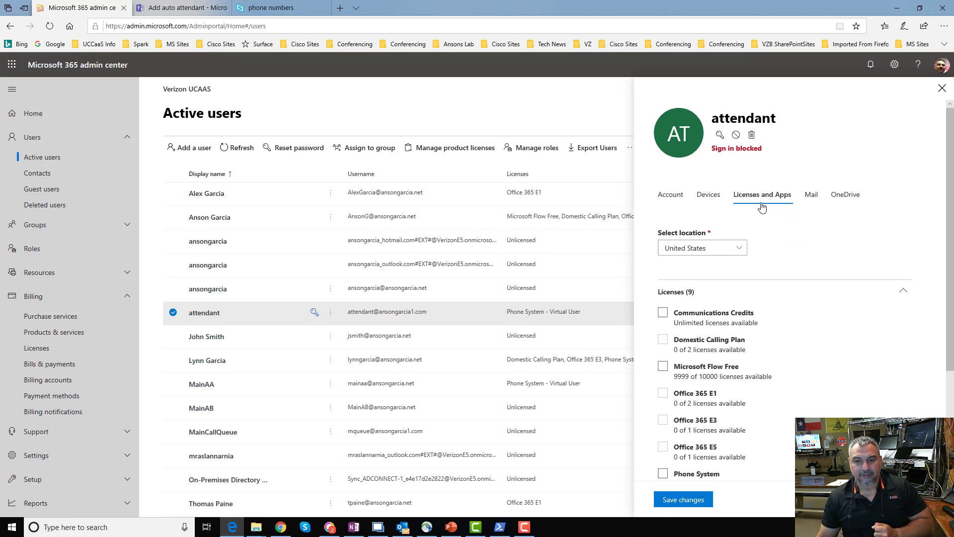
scroll(768, 343, "down", 2)
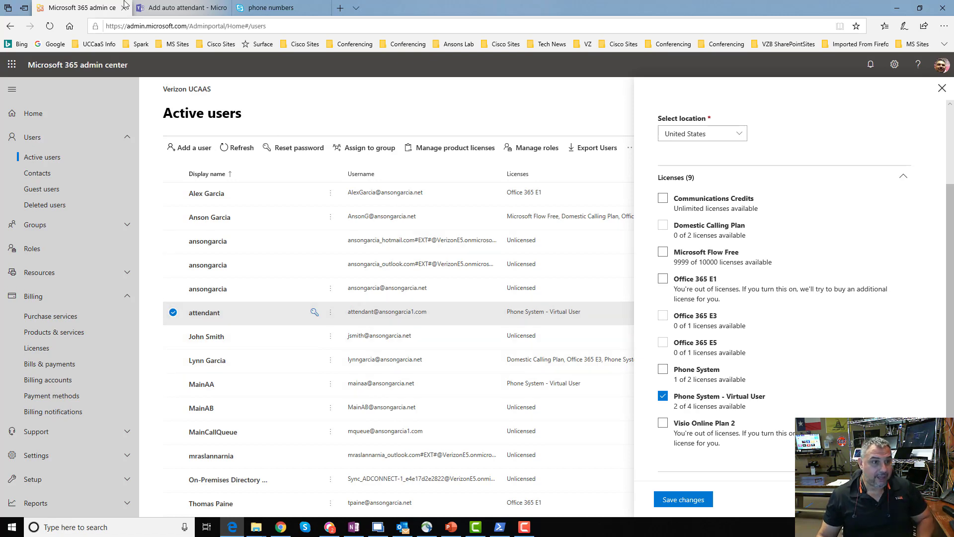
left_click(160, 9)
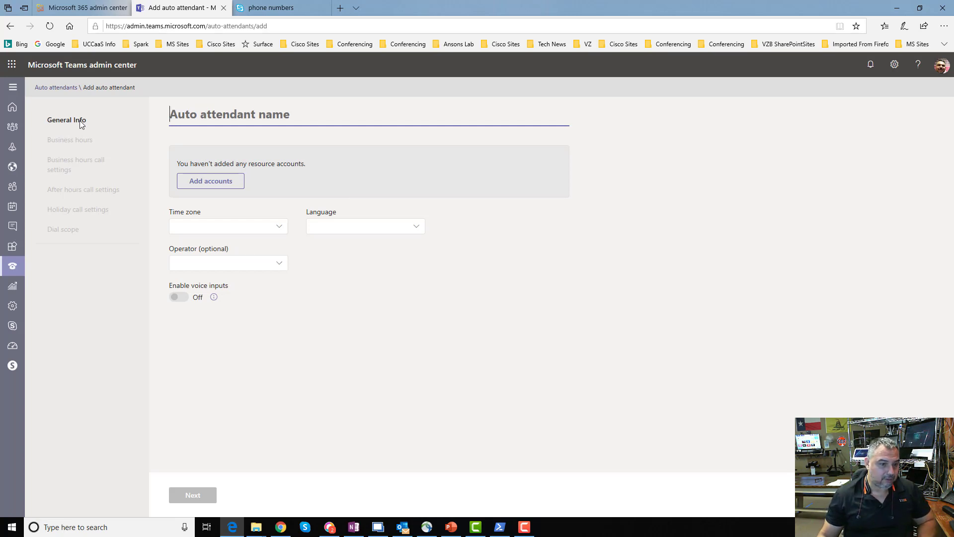
Discard the unsaved auto attendant and open AA to review its resource account, time zone and language.
key("Escape")
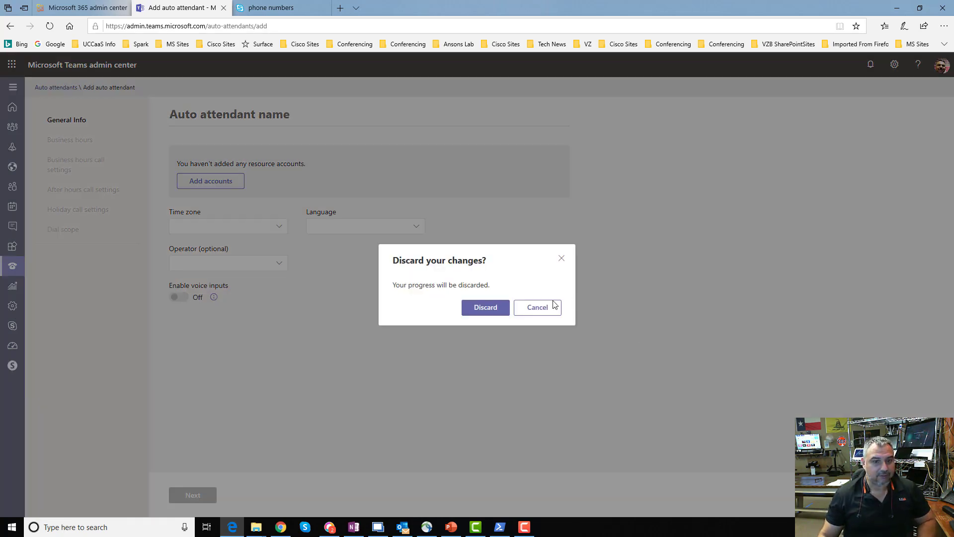
left_click(475, 307)
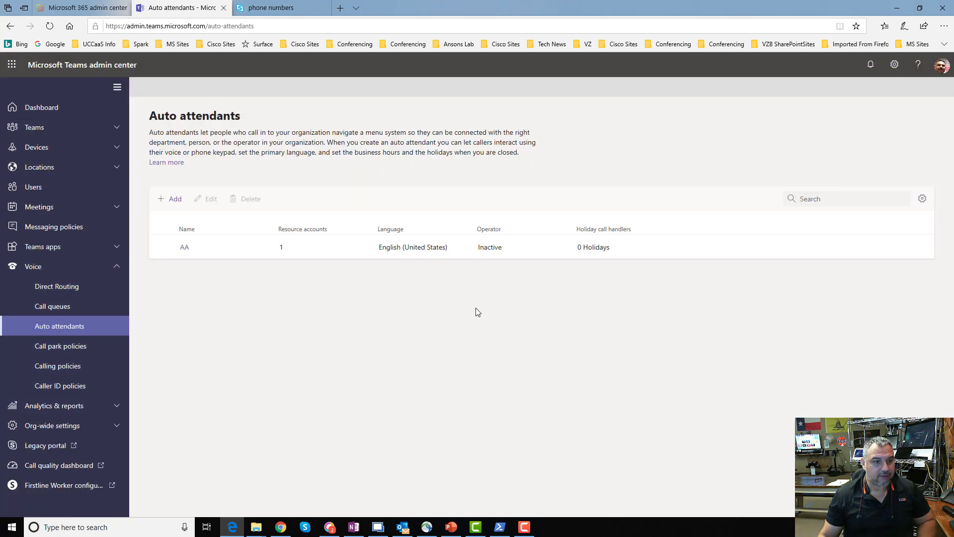
left_click(185, 247)
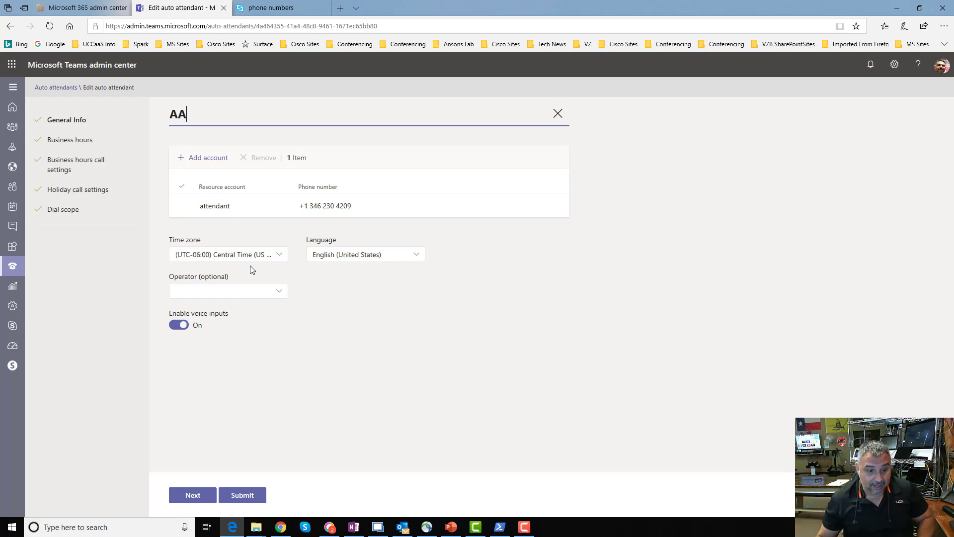
left_click(375, 527)
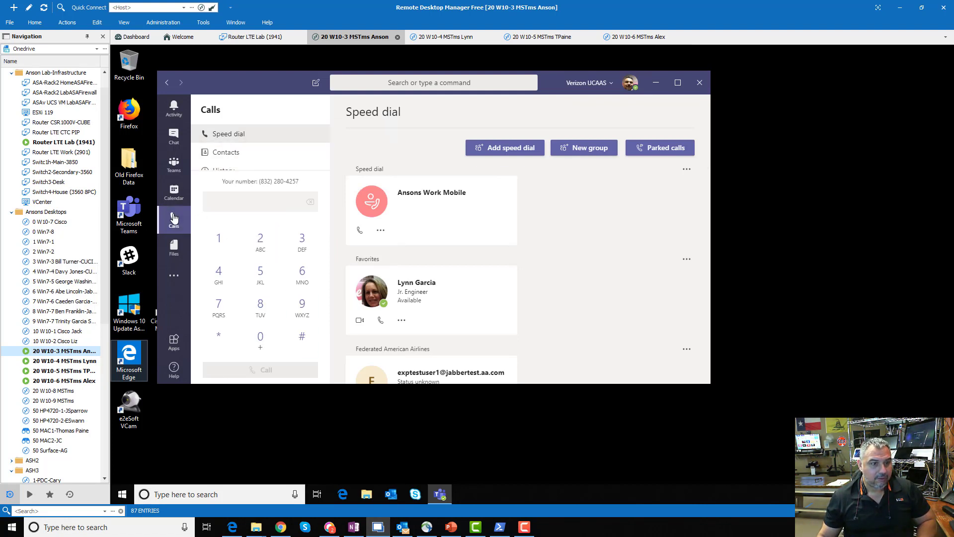
Search Teams for 'attendant' and call the attendant auto attendant.
left_click(234, 201)
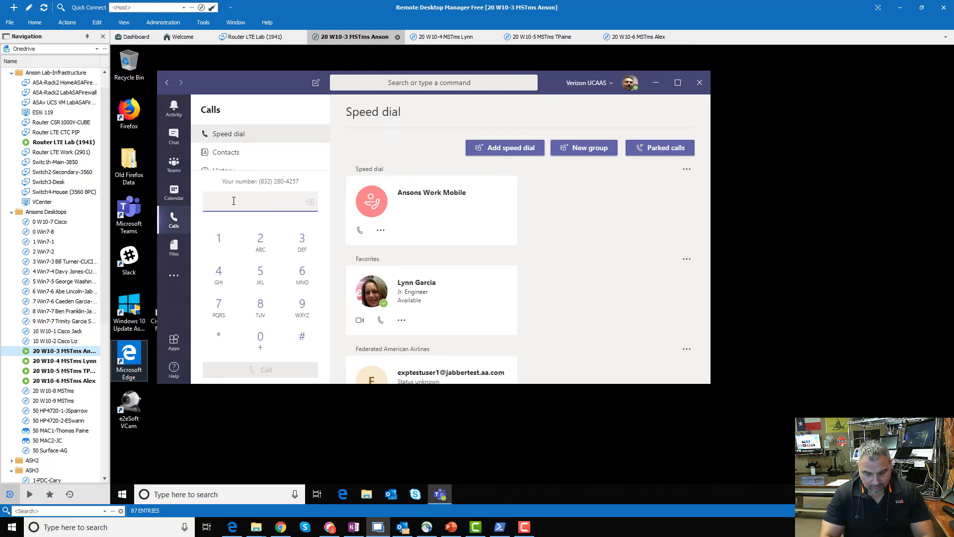
type("attend")
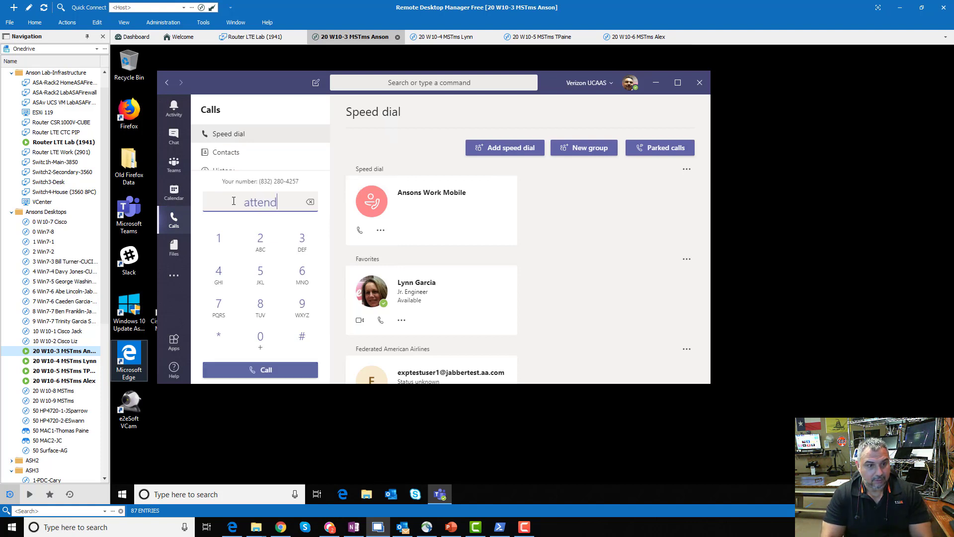
type("ant")
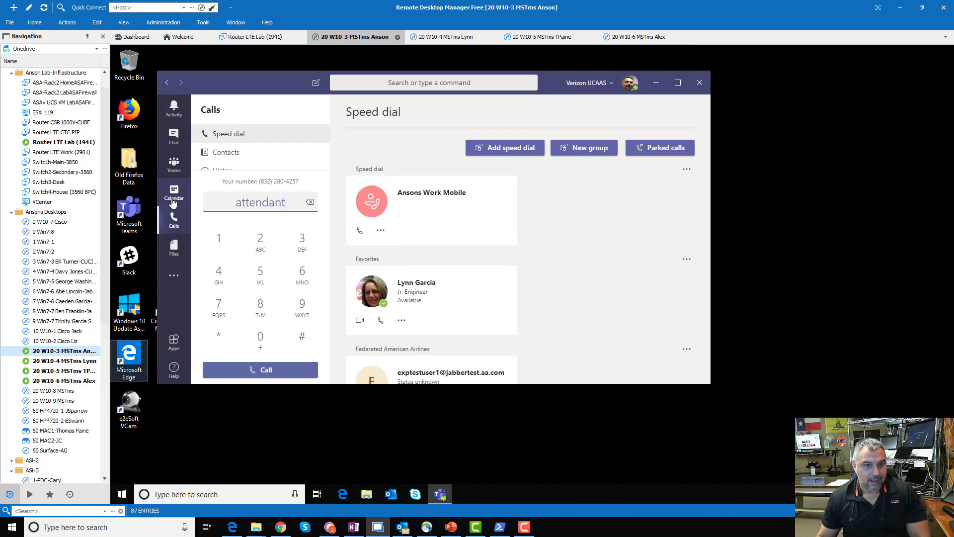
left_click(394, 83)
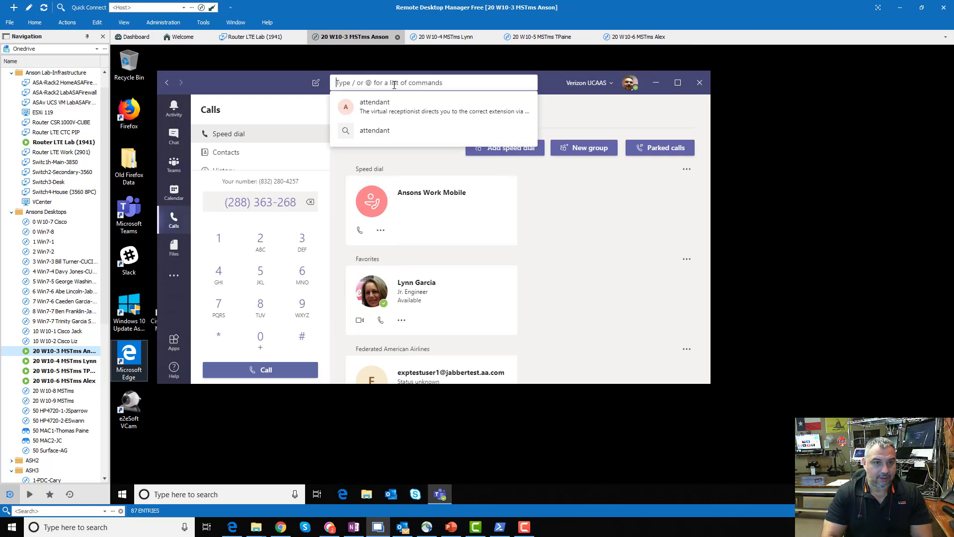
type("atte")
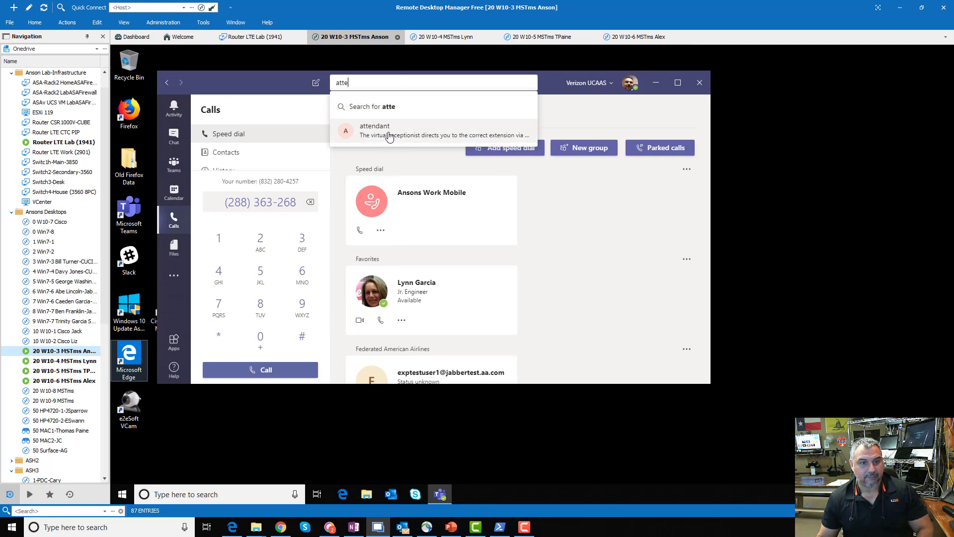
left_click(389, 135)
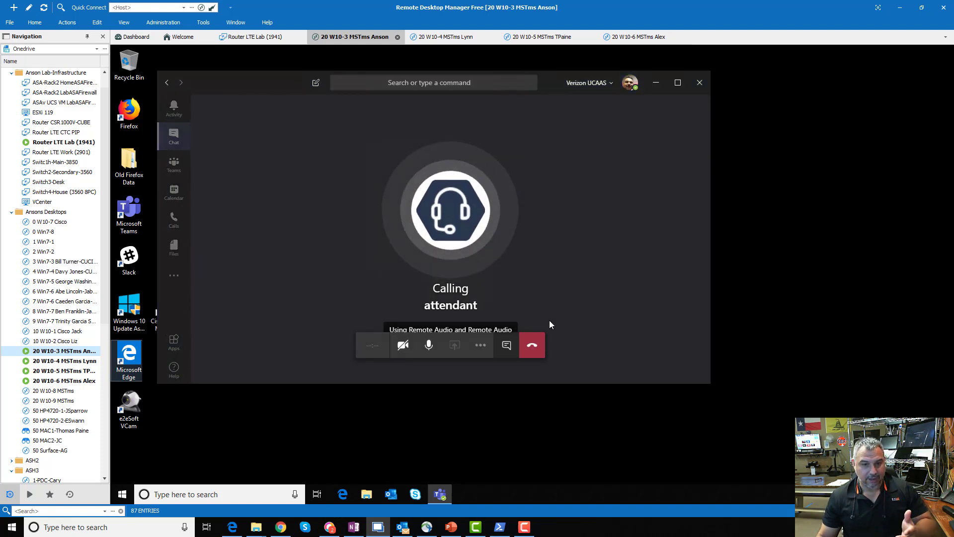
End the 4-second call, dismiss the feedback prompt, and return to the admin center.
left_click(542, 349)
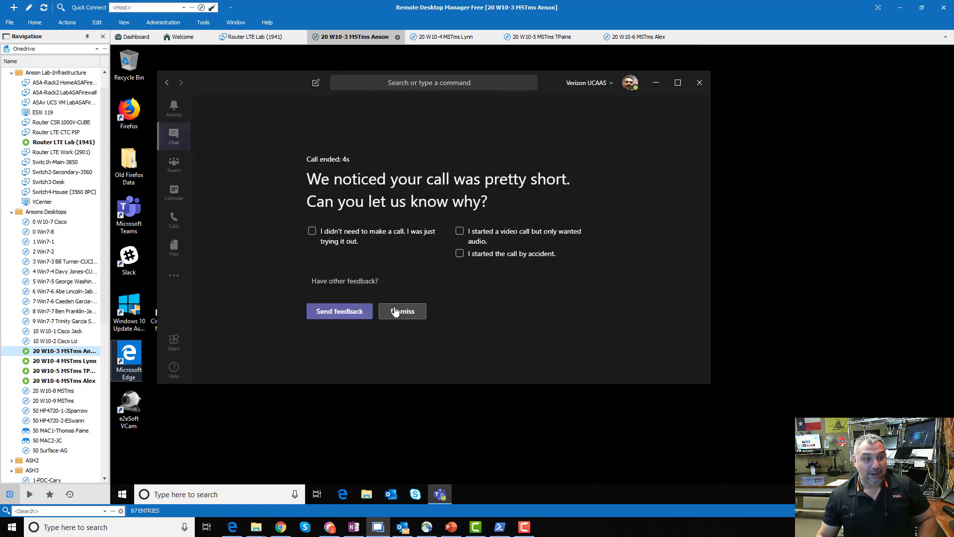
left_click(398, 310)
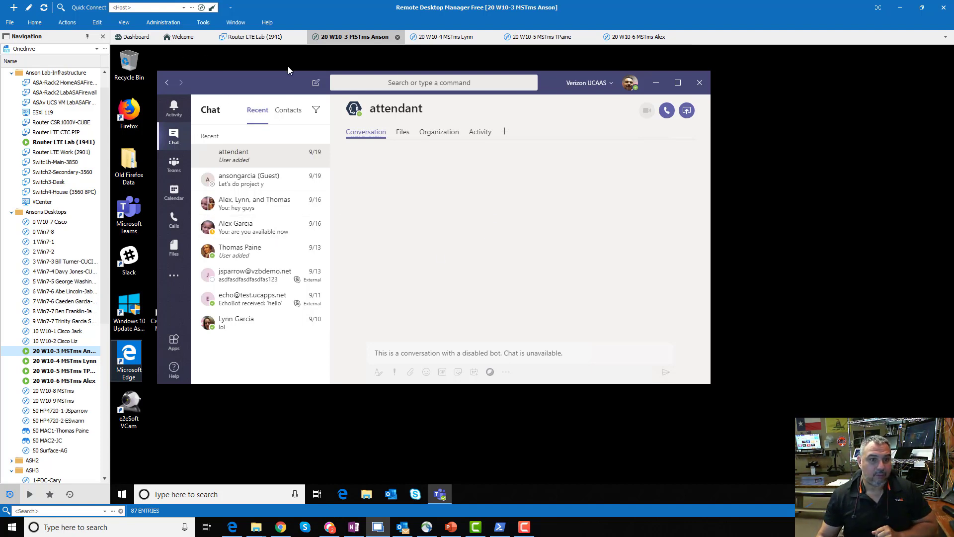
left_click(232, 526)
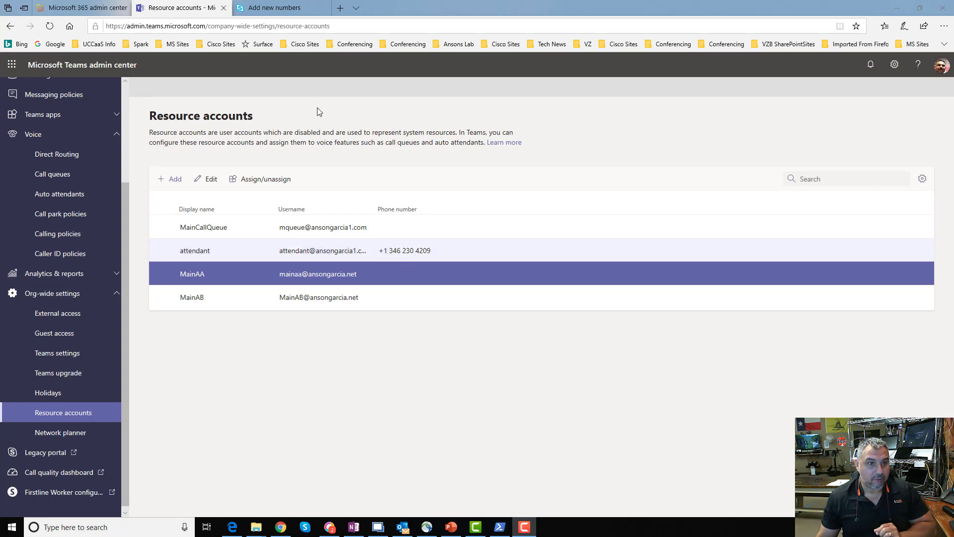
Cancel adding new service numbers, review the phone number list, then return to Resource accounts.
left_click(288, 10)
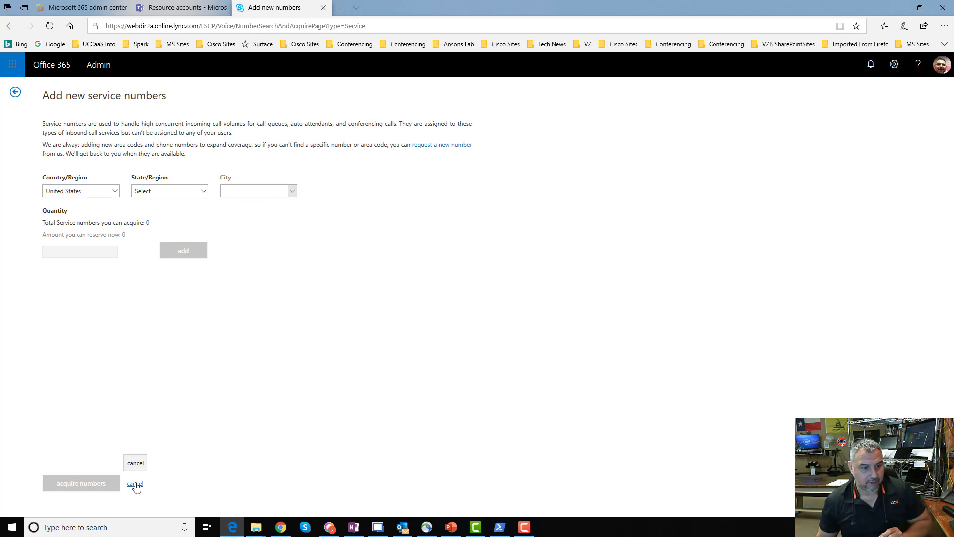
left_click(134, 484)
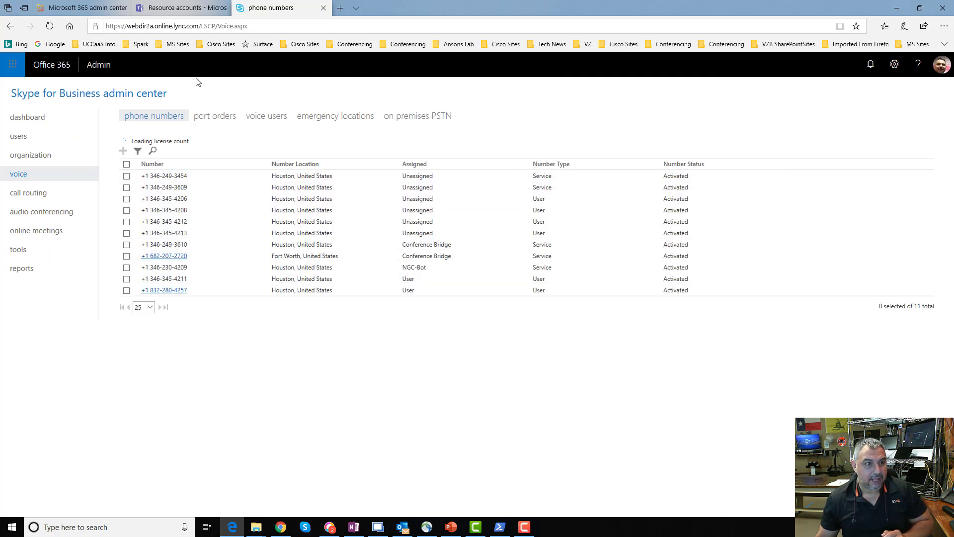
left_click(185, 9)
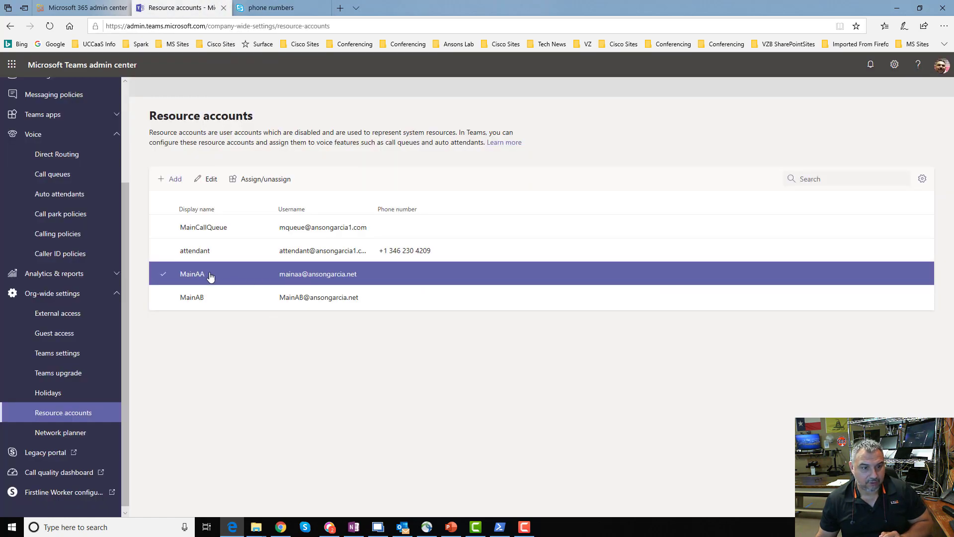
Start assigning a number to MainAA with Online as the phone number type.
left_click(272, 180)
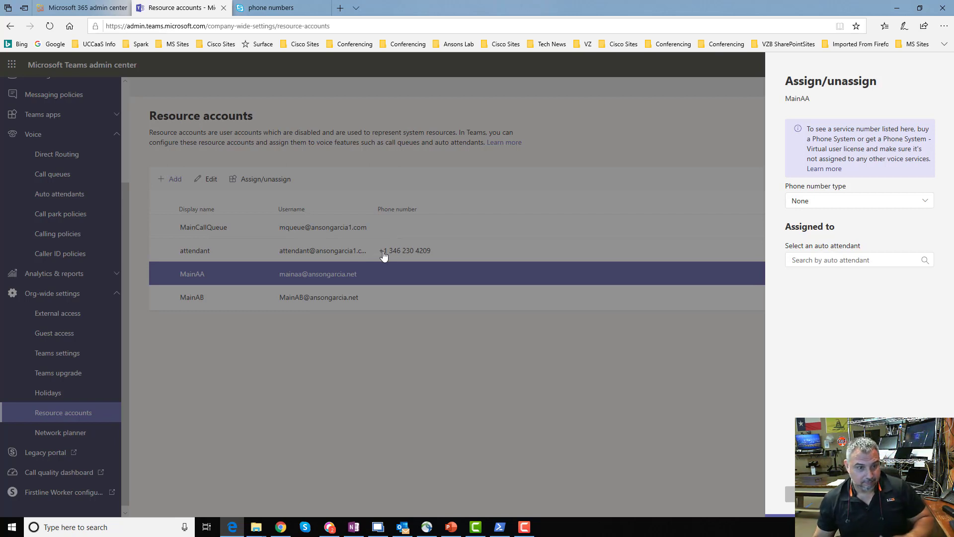
left_click(893, 208)
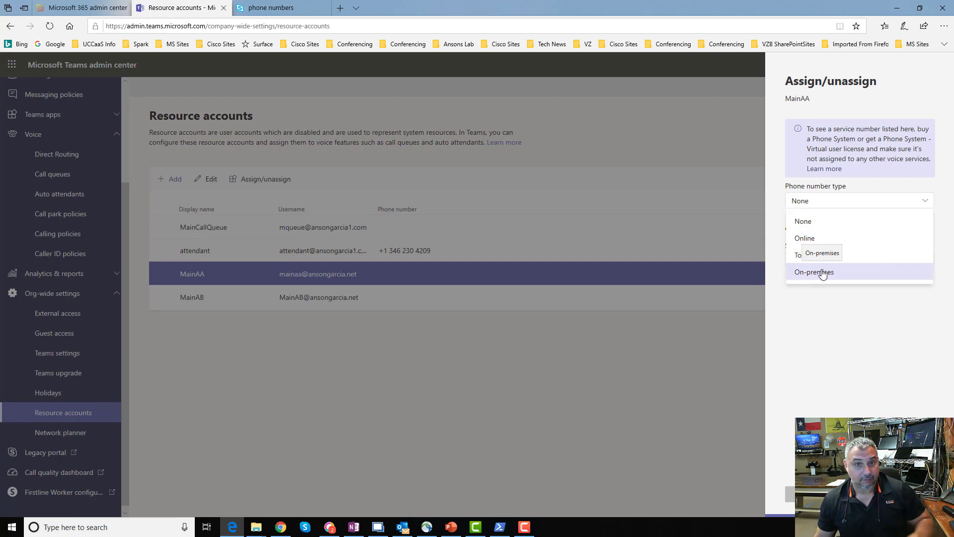
left_click(837, 311)
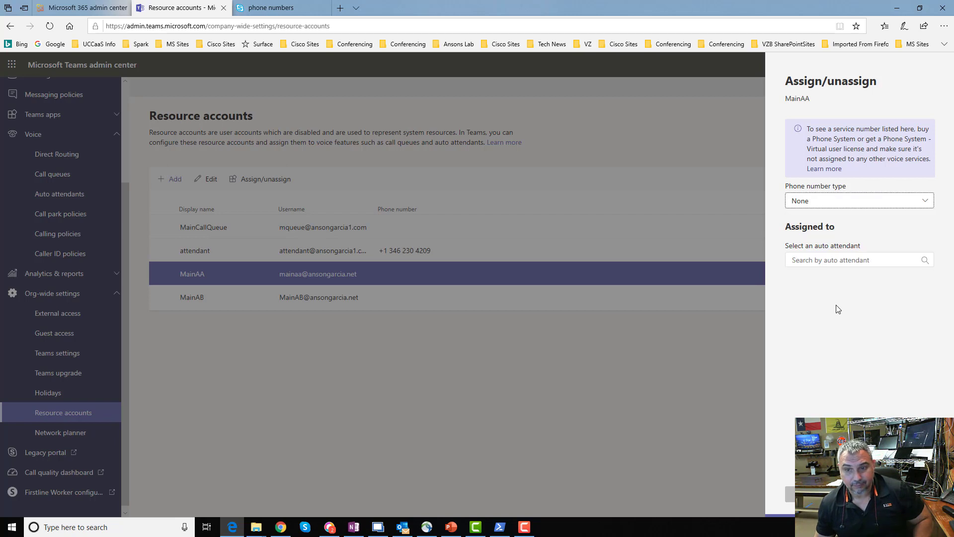
left_click(898, 202)
left_click(849, 241)
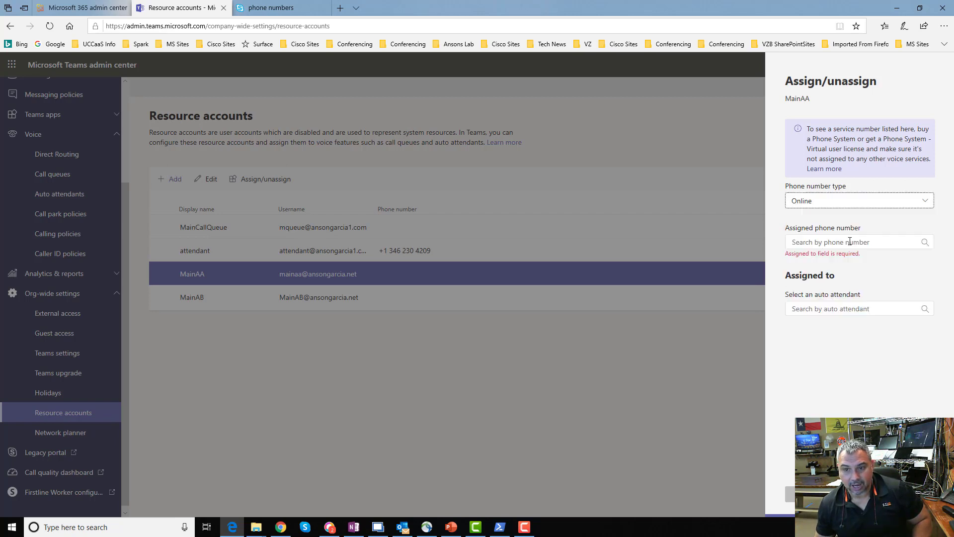
Search for available +1 346 numbers, then check the Skype for Business phone numbers list.
left_click(818, 242)
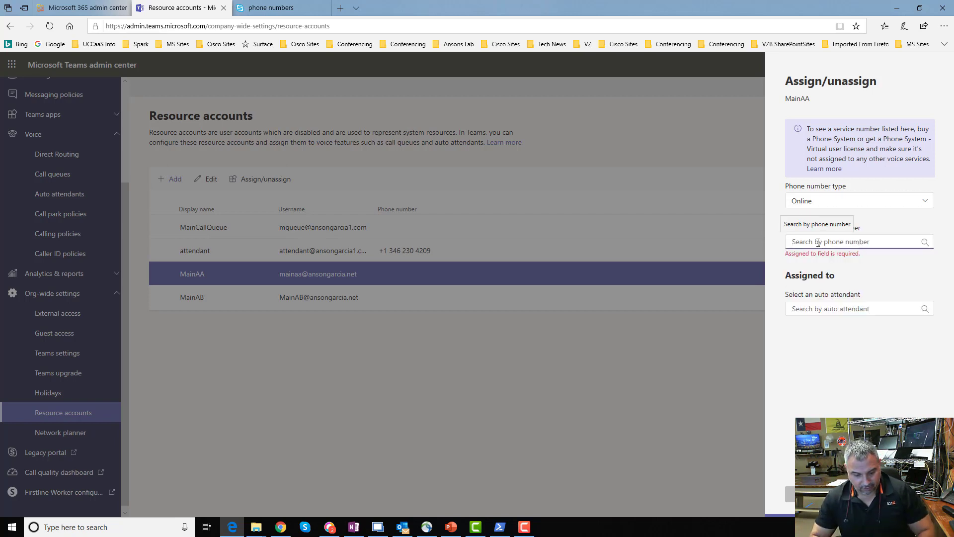
type("+1")
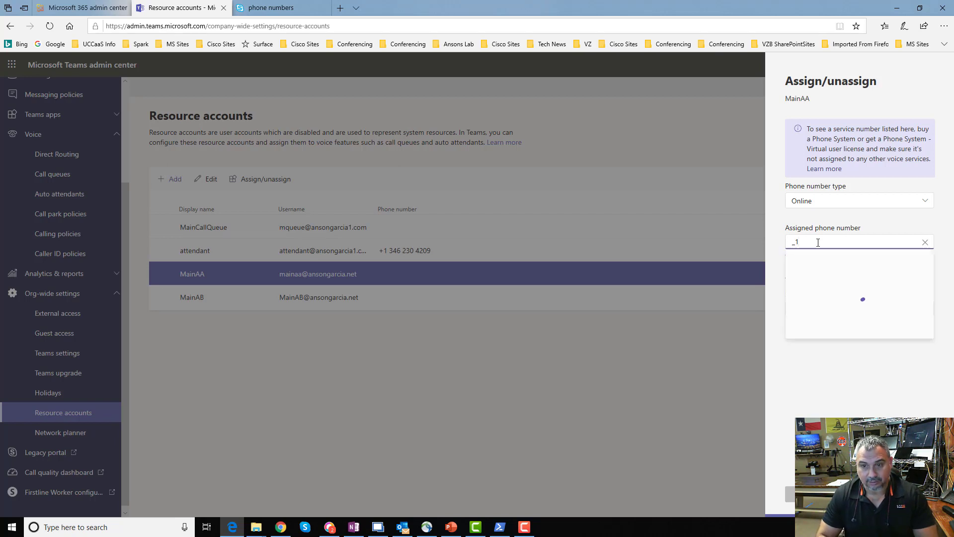
type("+1")
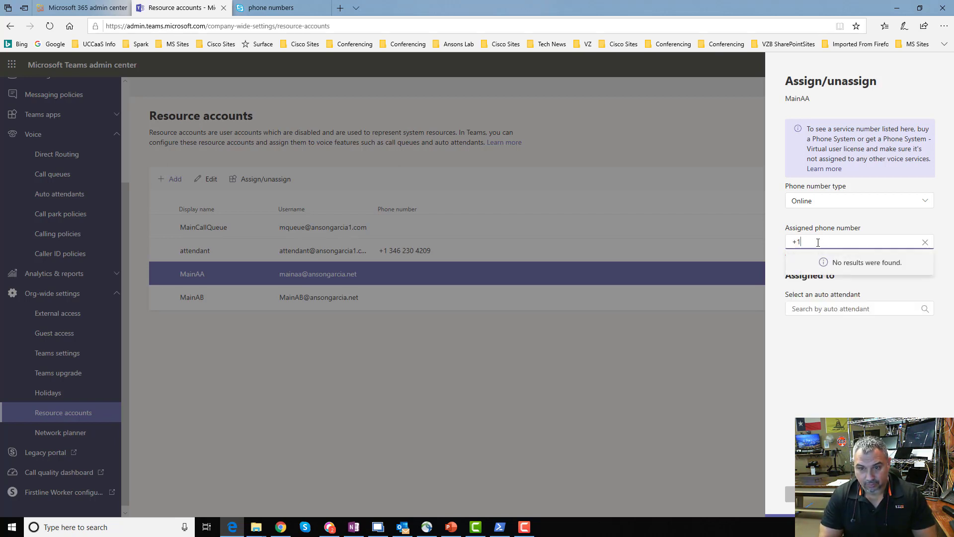
type(" 346")
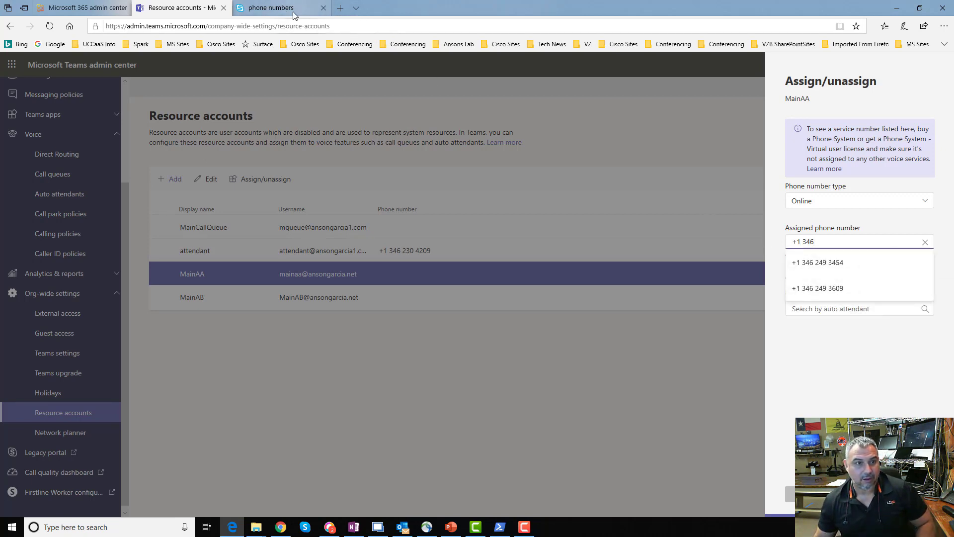
left_click(274, 13)
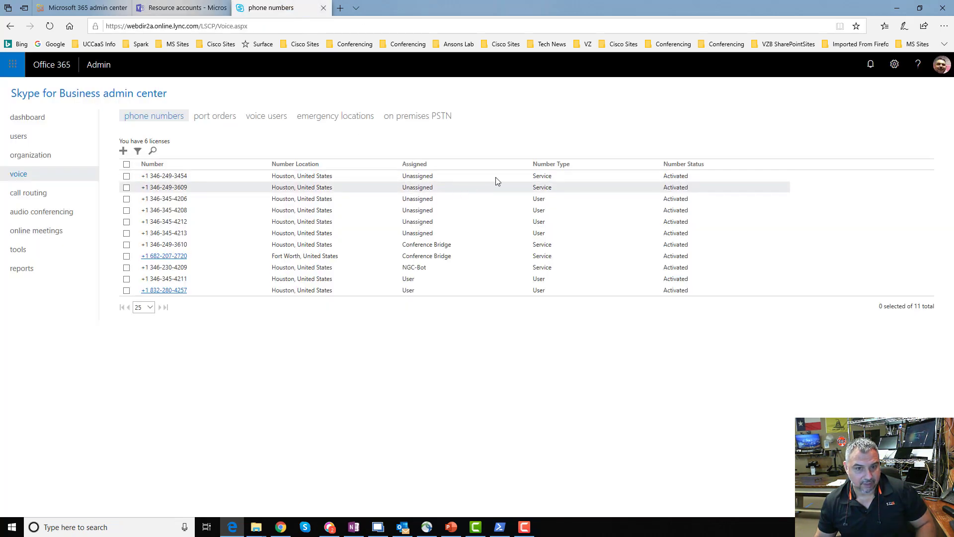
Go back to the MainAA number assignment on the Resource accounts tab.
left_click(206, 8)
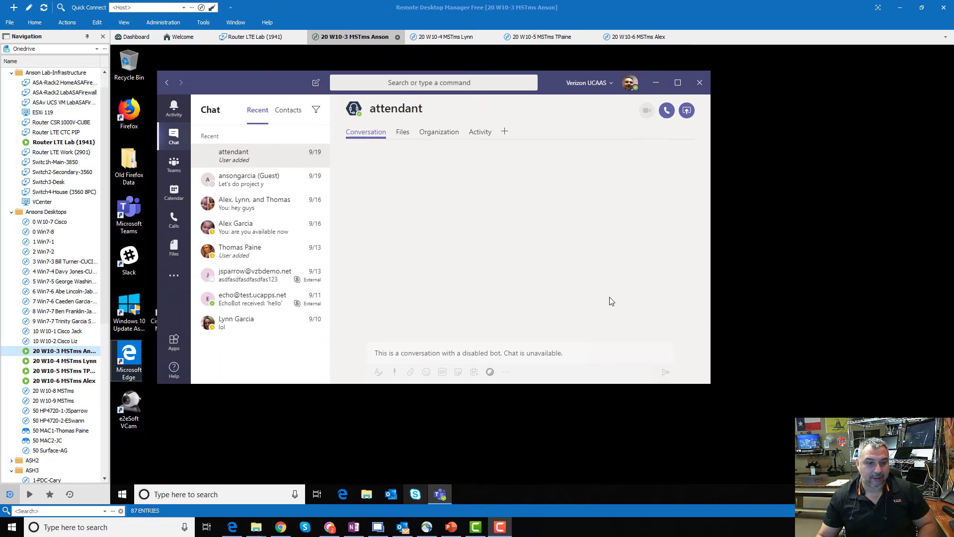
Launch Windows PowerShell as administrator and bring the OneNote tenant connection commands into view.
left_click(9, 530)
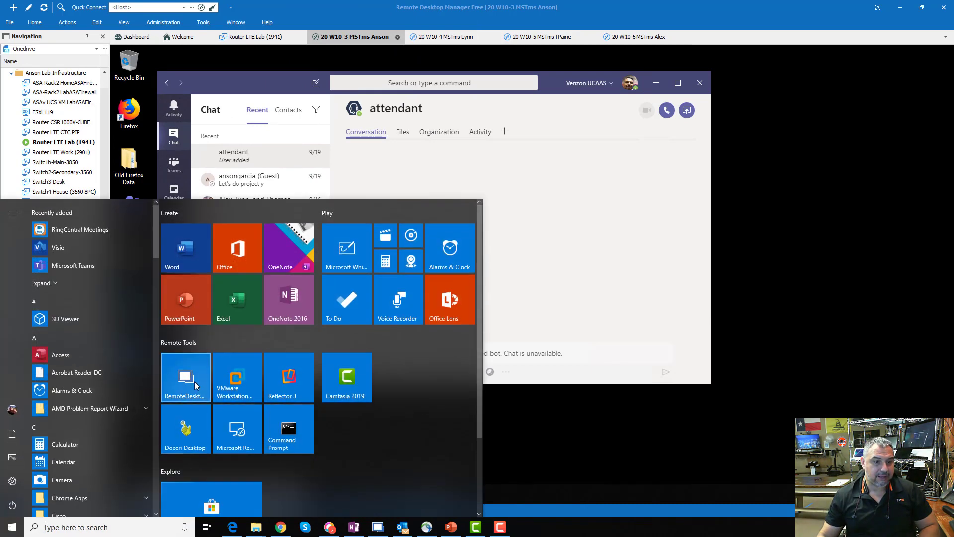
type("powe")
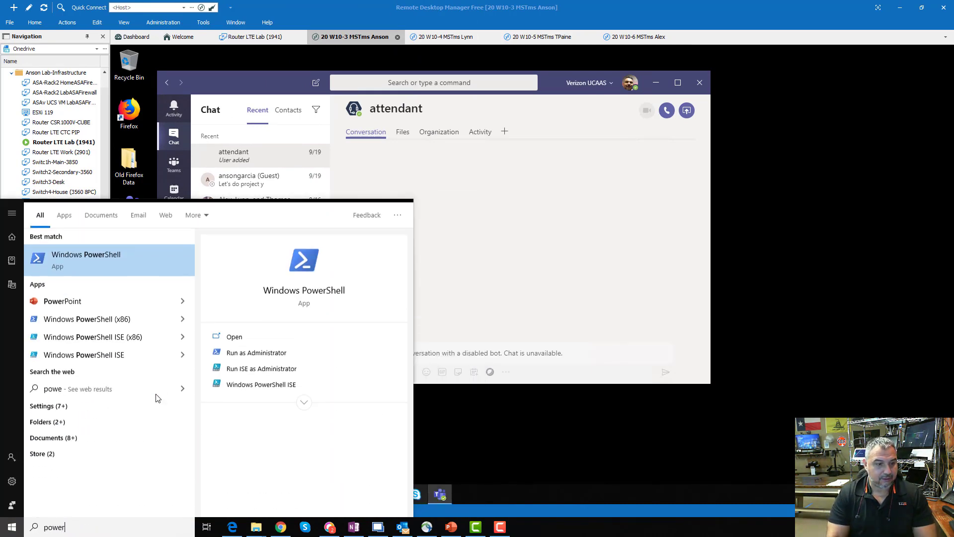
type("r")
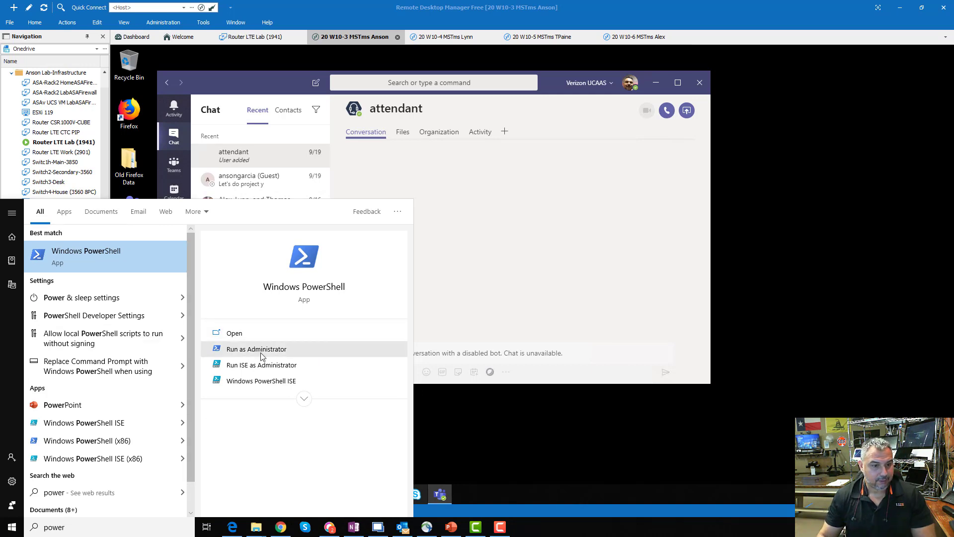
left_click(260, 353)
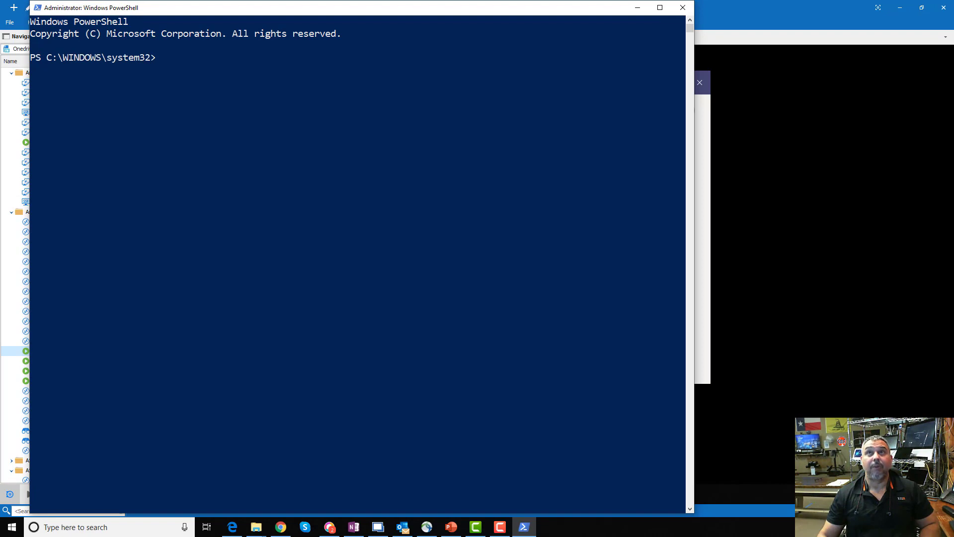
key("alt+Tab")
left_click_drag(953, 0, 563, 91)
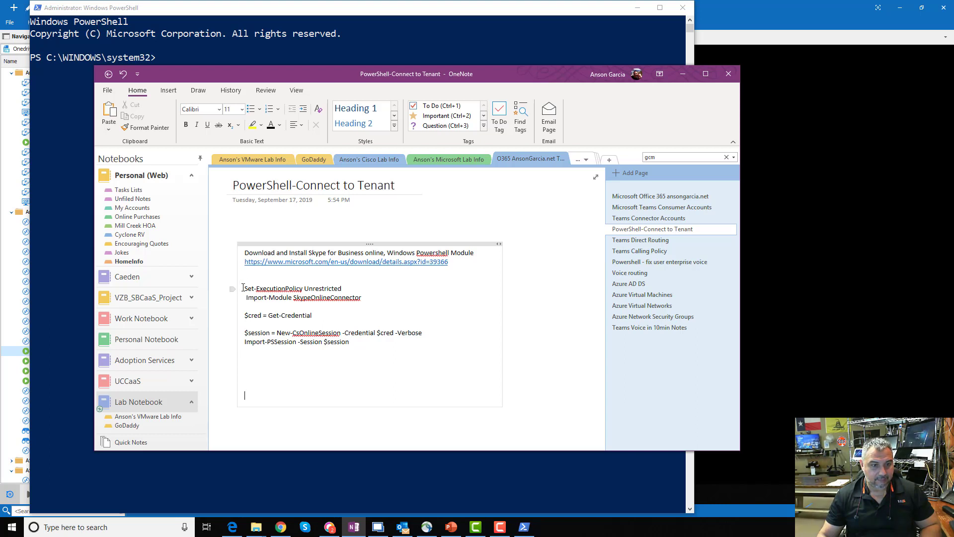
Copy the tenant connection commands from Set-ExecutionPolicy through Import-PSSession in OneNote.
left_click_drag(244, 288, 365, 344)
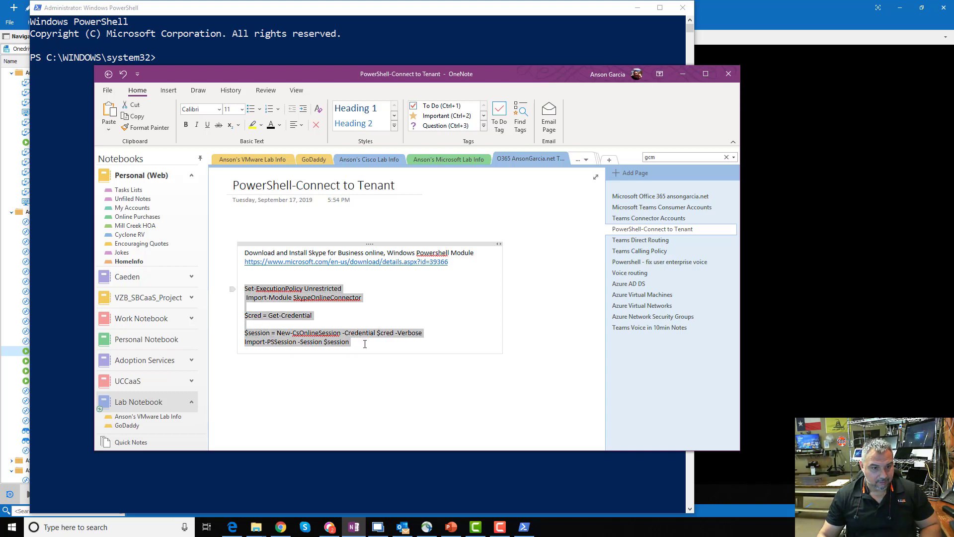
right_click(290, 339)
left_click(314, 364)
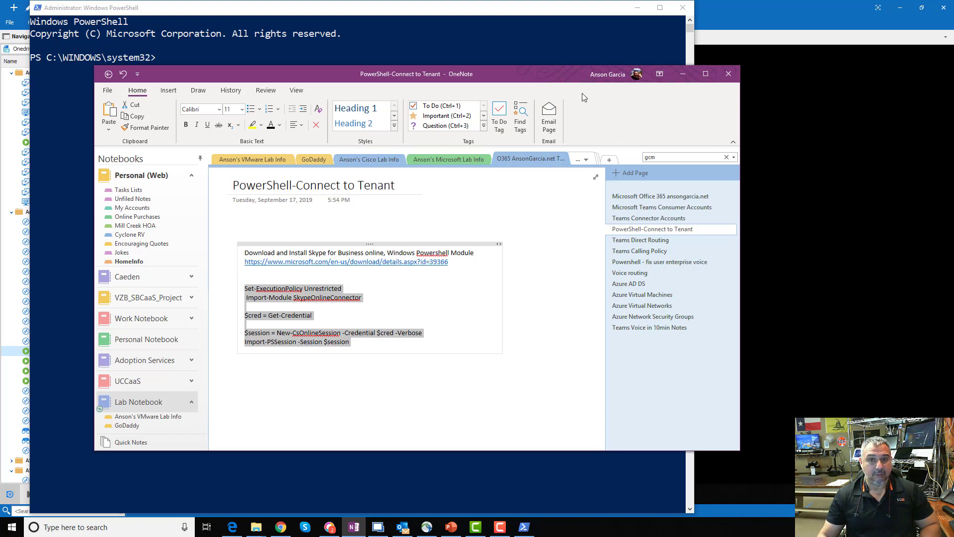
Minimize OneNote and make the administrator PowerShell console active.
left_click_drag(550, 81, 574, 87)
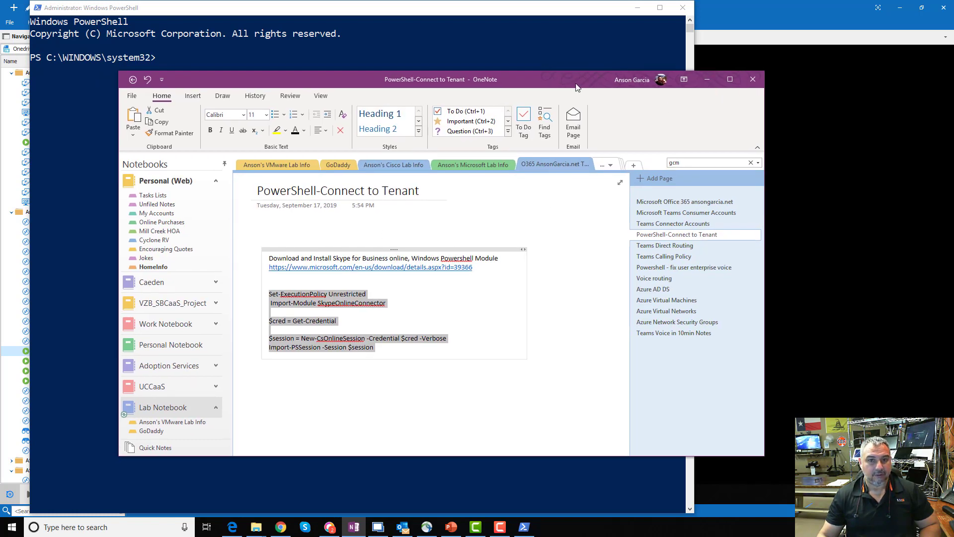
left_click(709, 78)
left_click(275, 130)
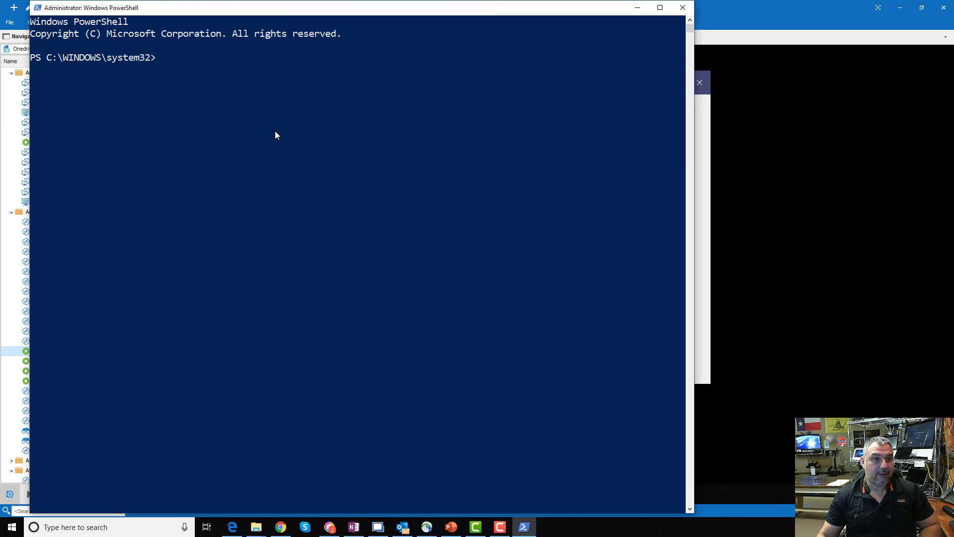
Run the execution policy change and the SkypeOnlineConnector import, answering Y to both prompts.
key("alt+Tab")
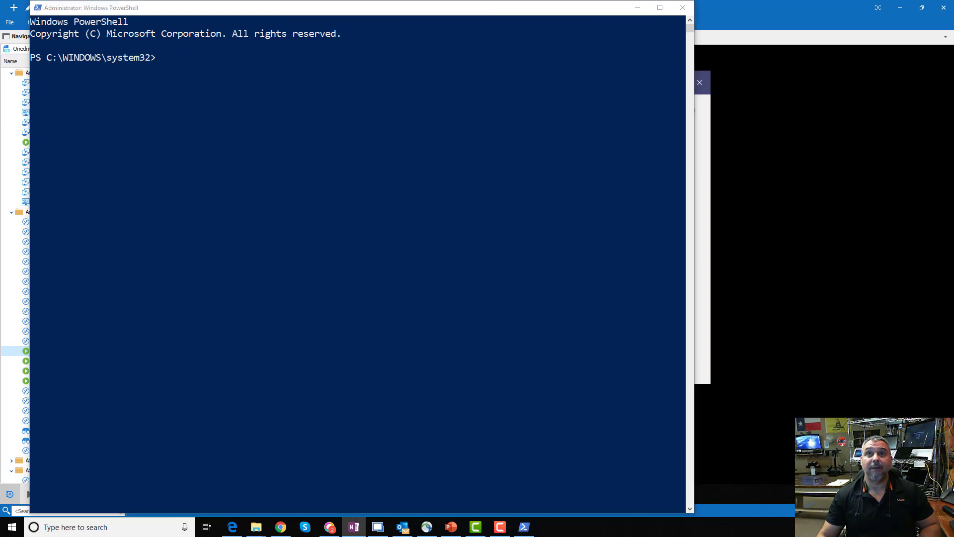
left_click(219, 154)
right_click(220, 154)
type("Y")
key("Return")
right_click(254, 205)
type("Y")
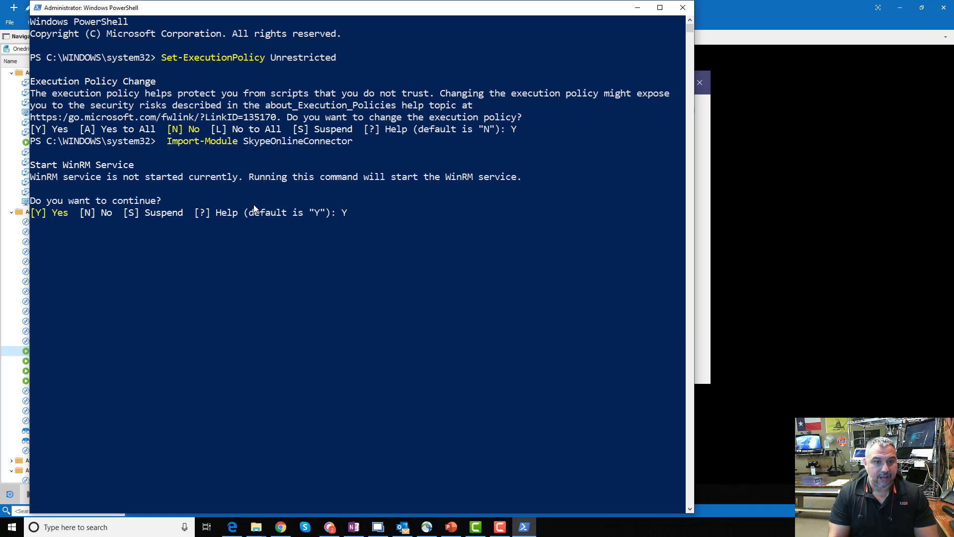
key("Return")
Enter the admin account's credentials to create and import the Skype Online session.
right_click(254, 208)
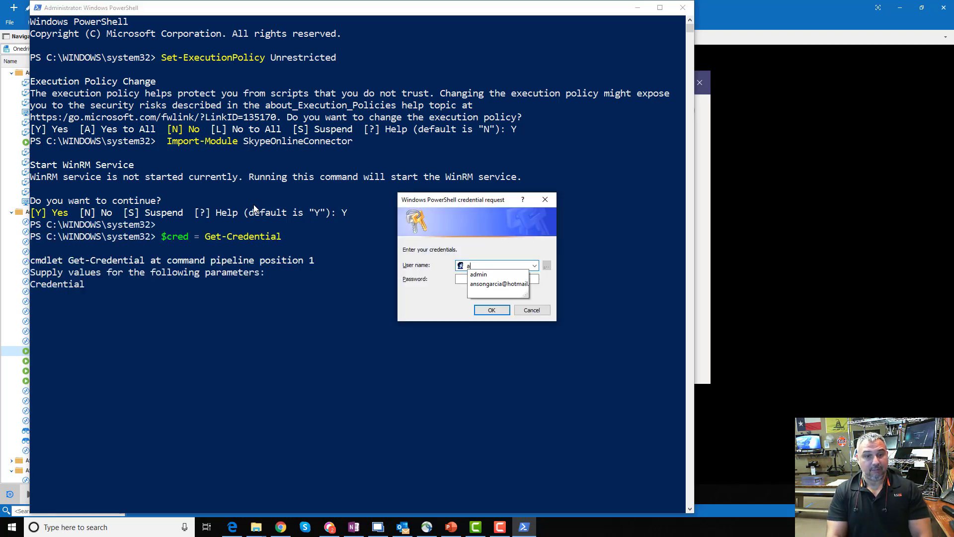
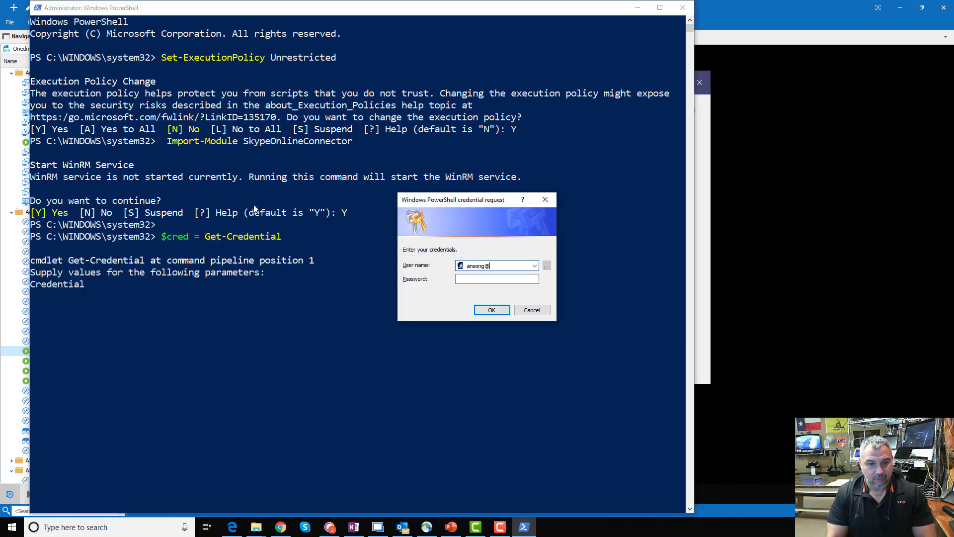
key("Tab")
type("********")
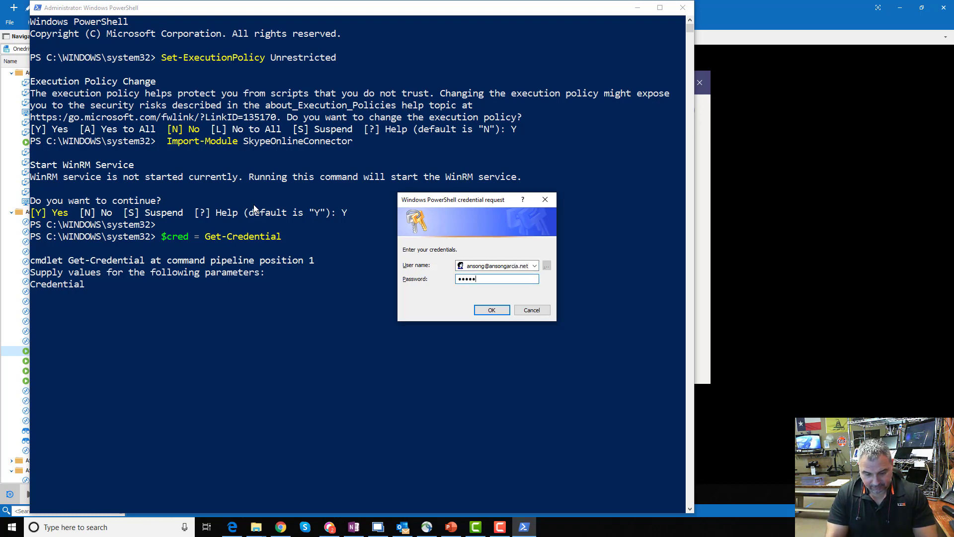
type("***")
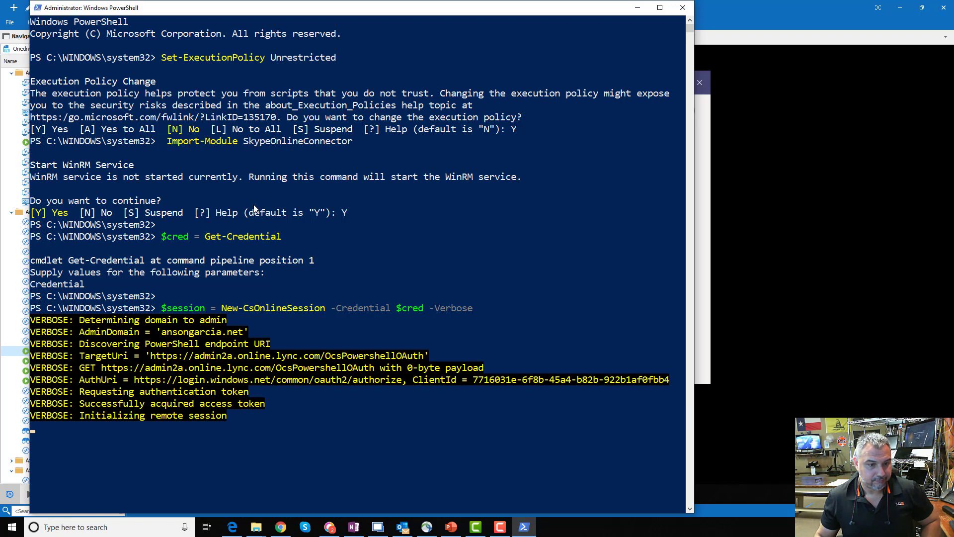
key("ctrl+v")
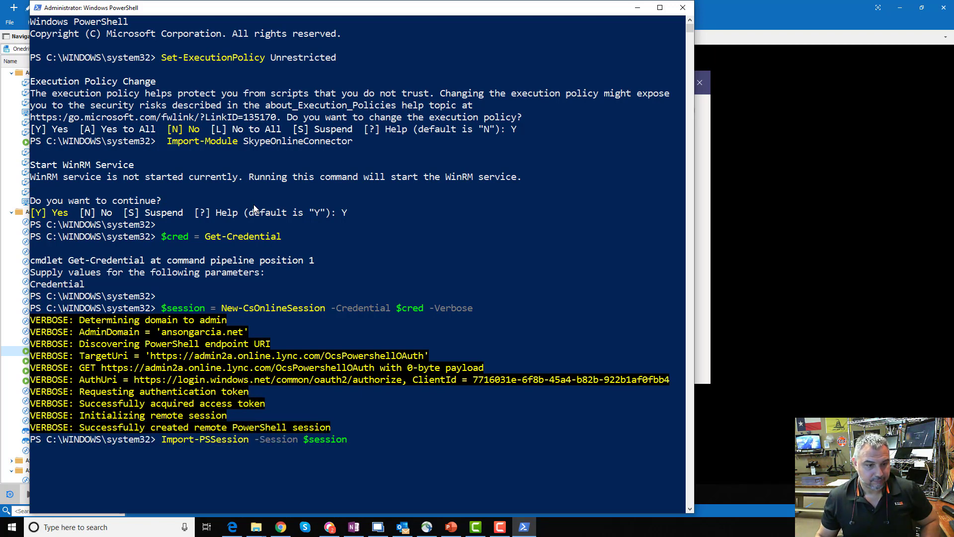
key("Return")
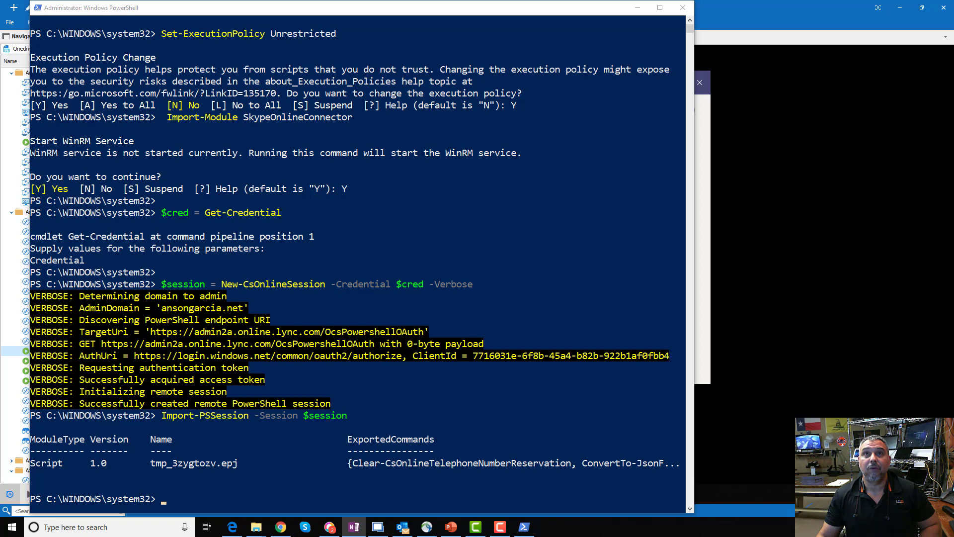
Run Get-CsTeamsUpgradePolicy to list the Teams upgrade policies.
left_click(286, 453)
key("ctrl+v")
key("Return")
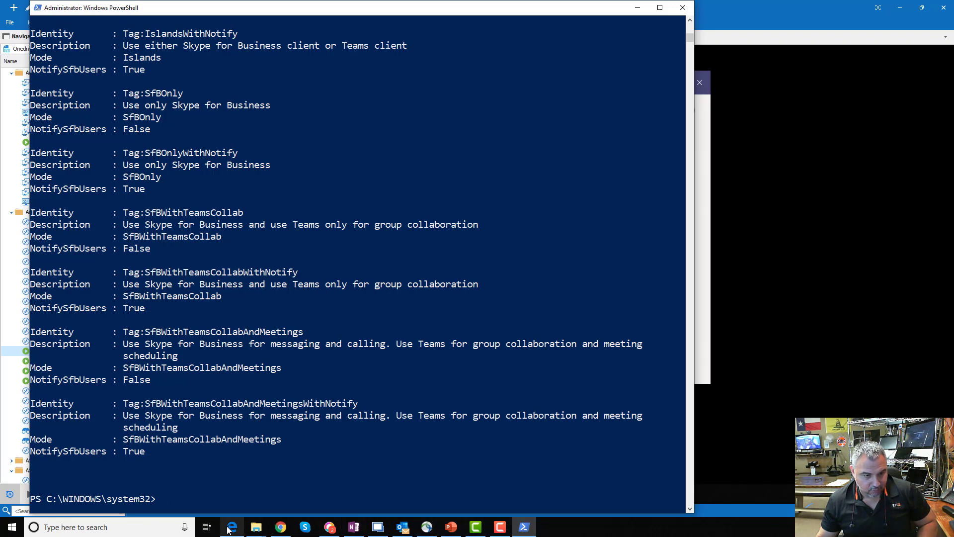
left_click(229, 527)
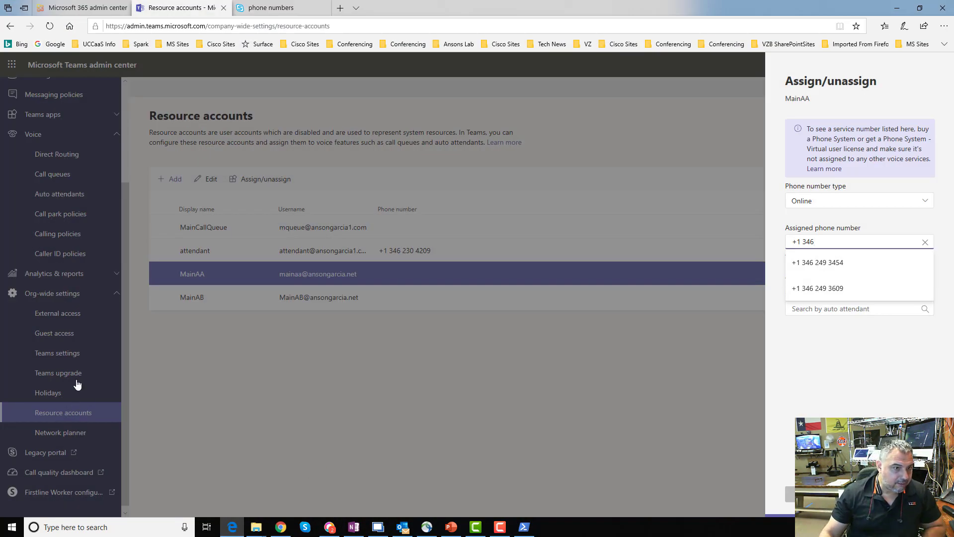
Discard the unsaved MainAA number assignment and confirm Teams upgrade coexistence mode is Teams only.
key("Escape")
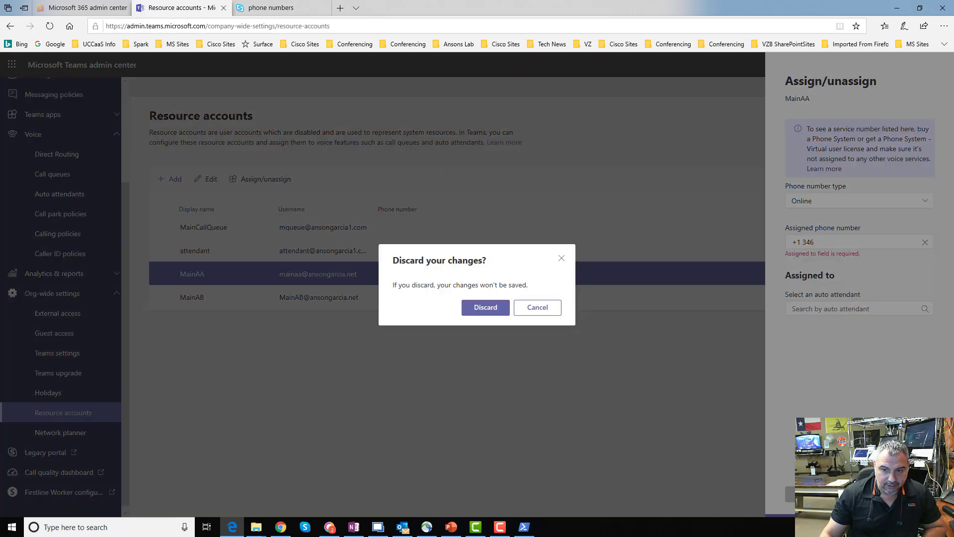
left_click(497, 309)
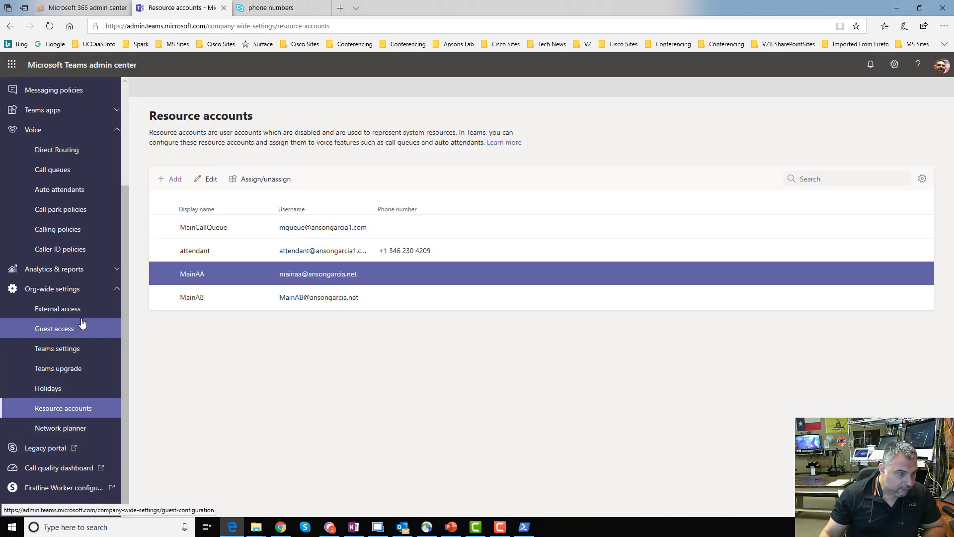
left_click(74, 370)
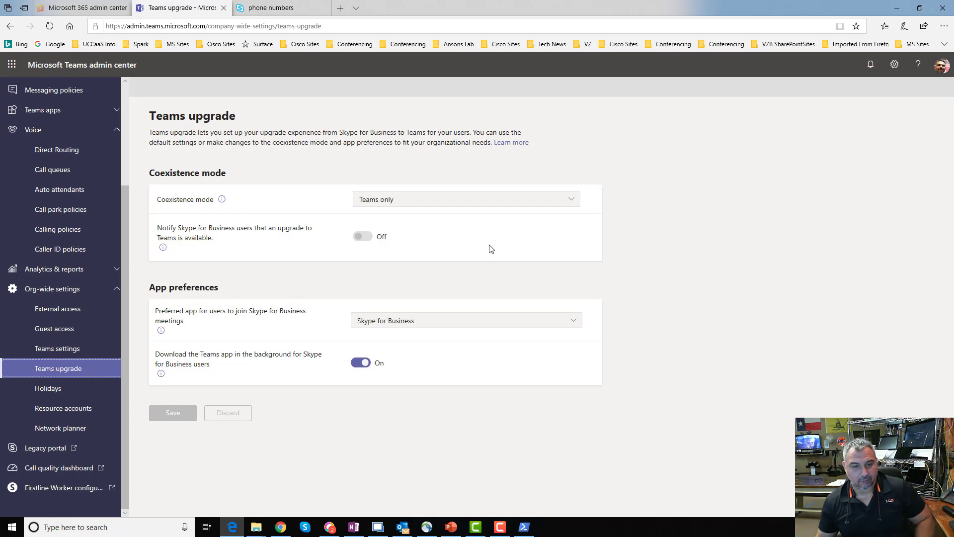
left_click(897, 8)
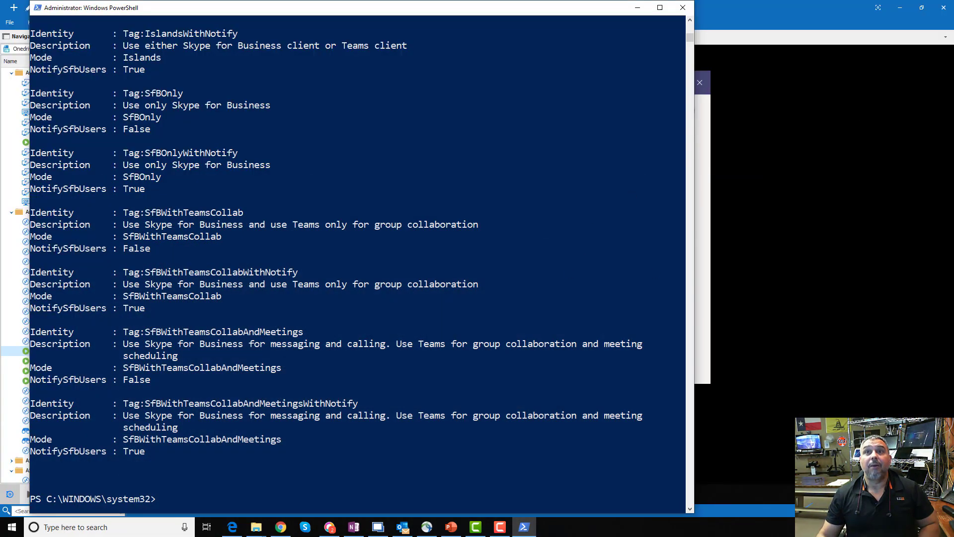
key("alt+Tab")
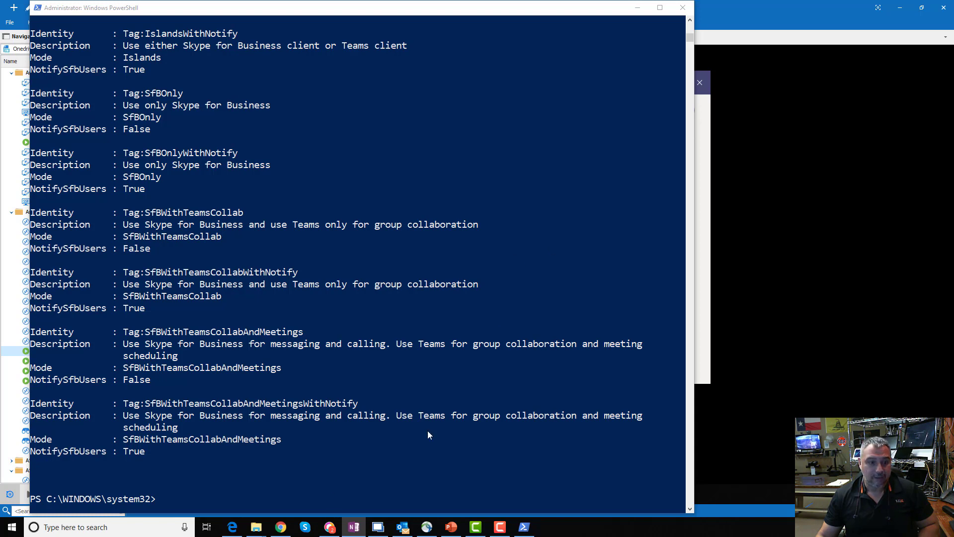
Run Get-command *onlinePSTNGateway* to list the PSTN gateway commands.
left_click(235, 490)
key("ctrl+v")
key("Return")
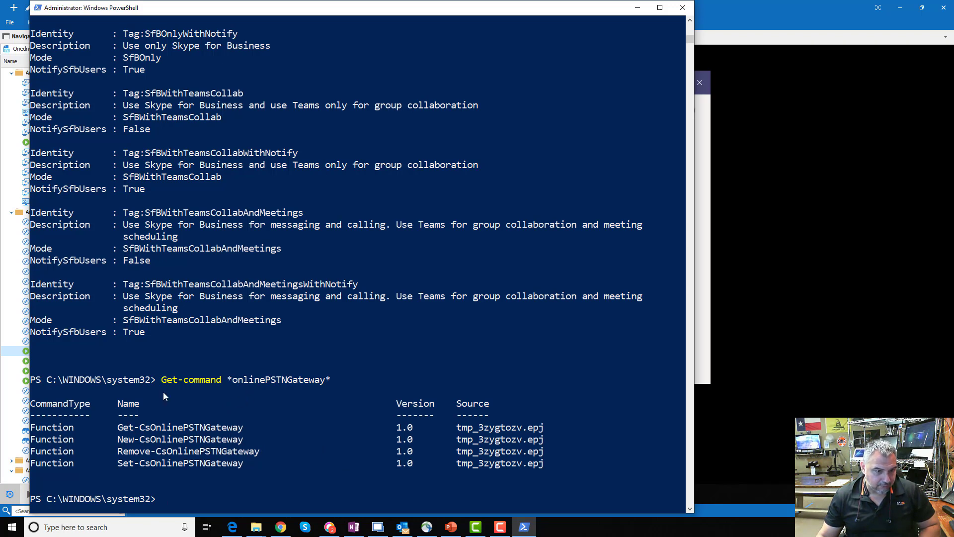
Copy Get-CsOnlinePSTNGateway from the results and run it to show the SBC gateway settings.
left_click(119, 427)
left_click_drag(140, 430, 244, 436)
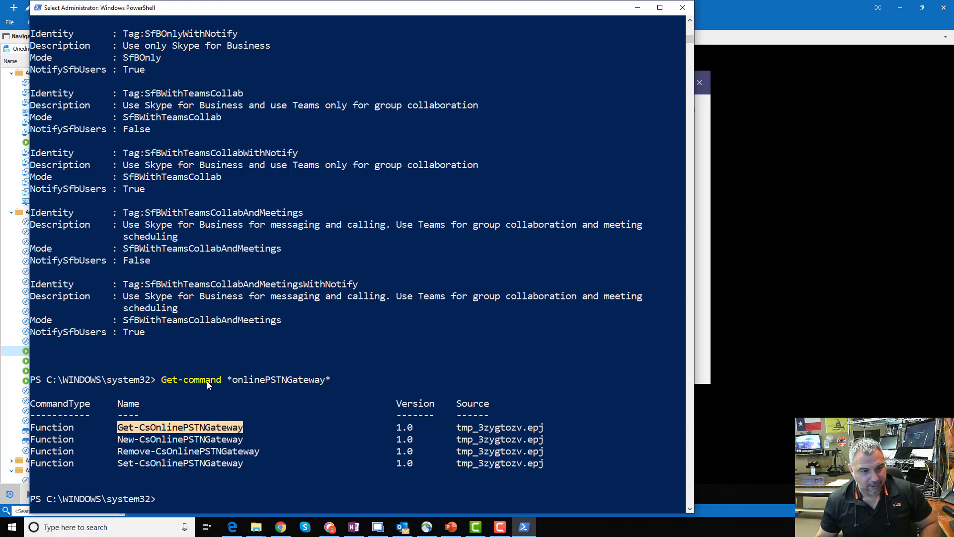
right_click(229, 431)
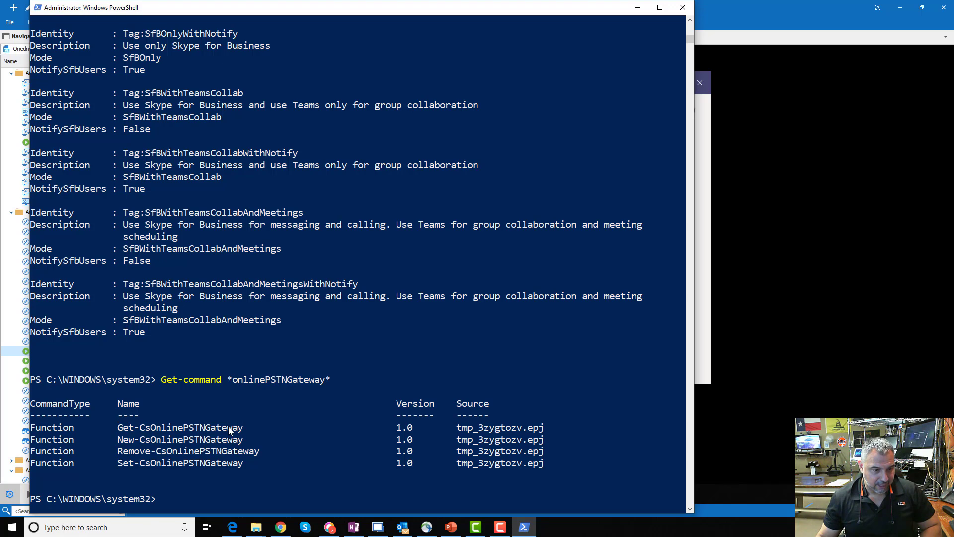
right_click(221, 486)
key("Return")
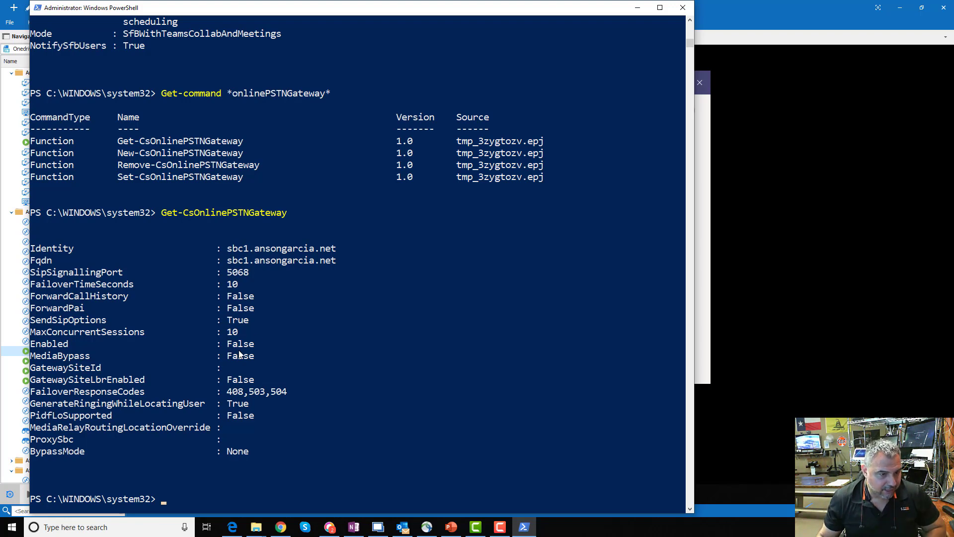
Highlight the gateway's Enabled False, Fqdn and SipSignallingPort 5068 values.
left_click_drag(226, 343, 258, 345)
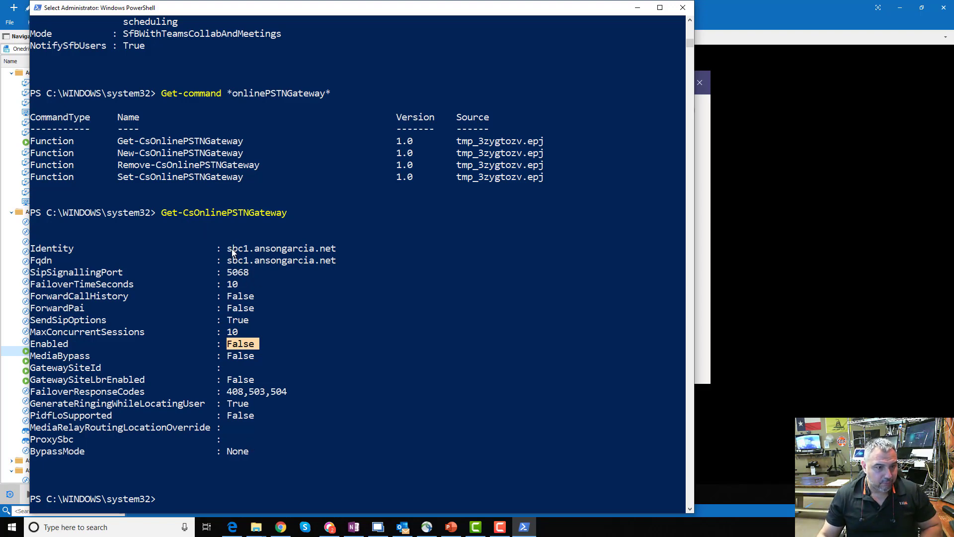
left_click_drag(228, 260, 336, 264)
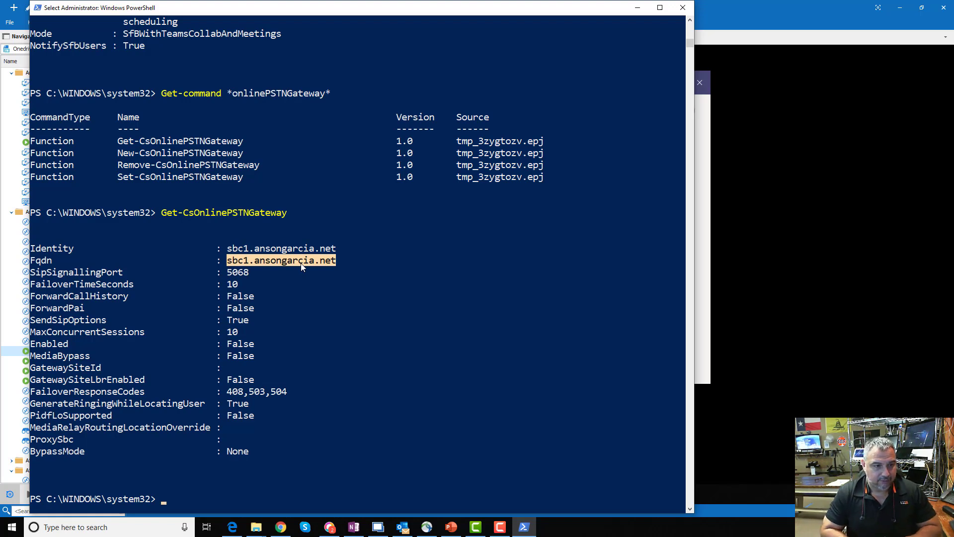
left_click_drag(241, 272, 248, 273)
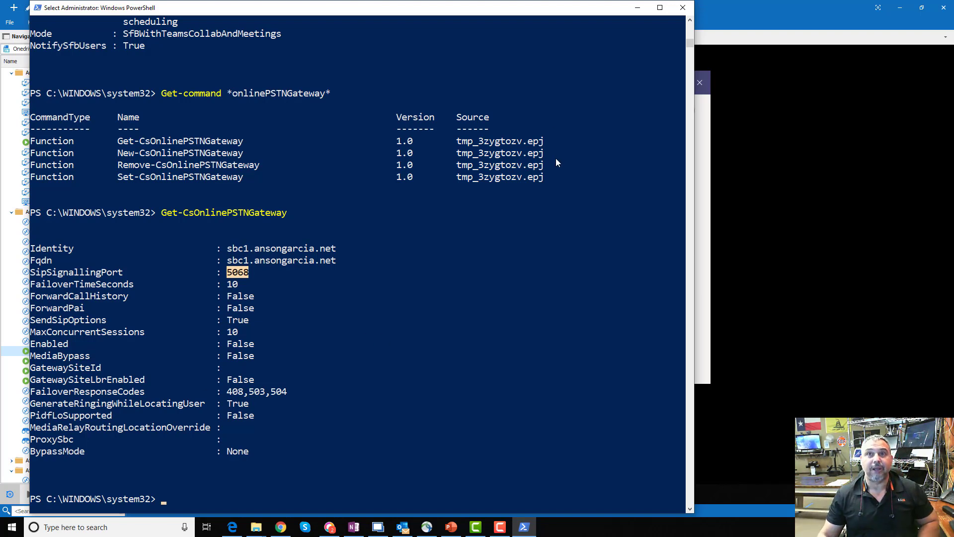
Glance at the PowerPoint voice routing slide, then redisplay the gateway output in PowerShell.
left_click(354, 527)
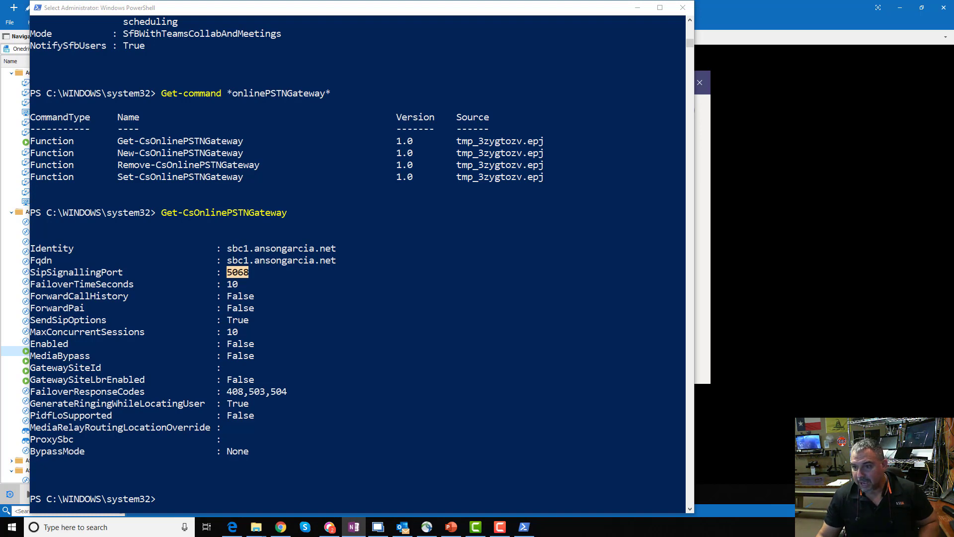
key("alt+Tab")
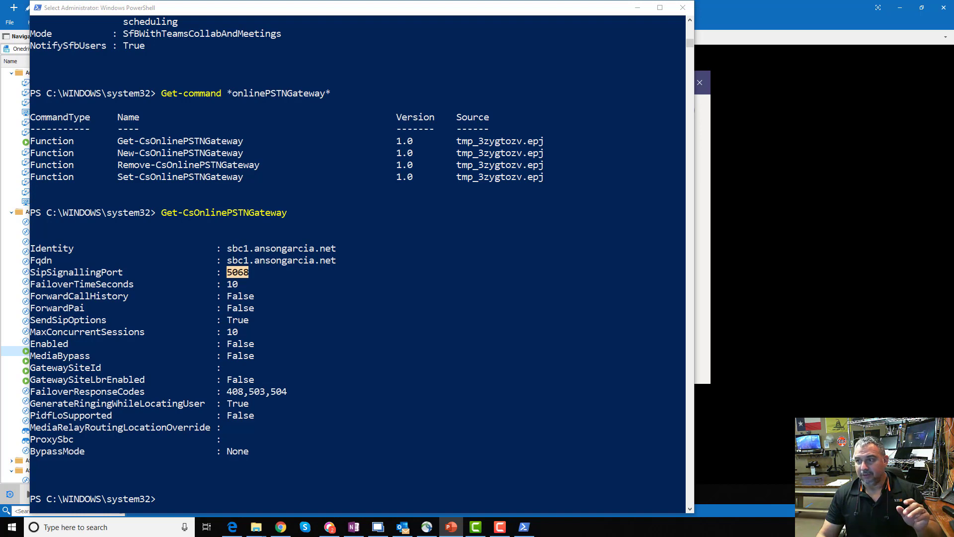
key("alt+Tab")
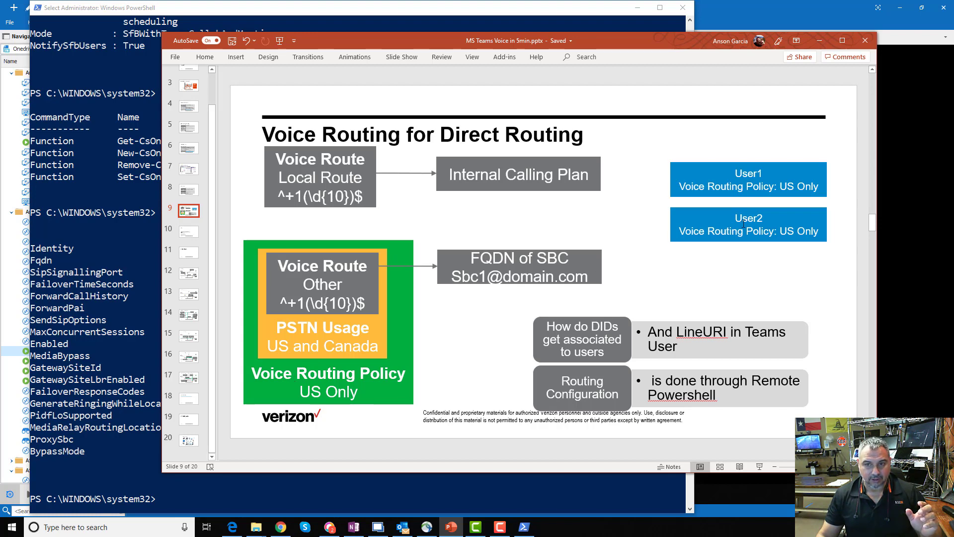
key("alt+Tab")
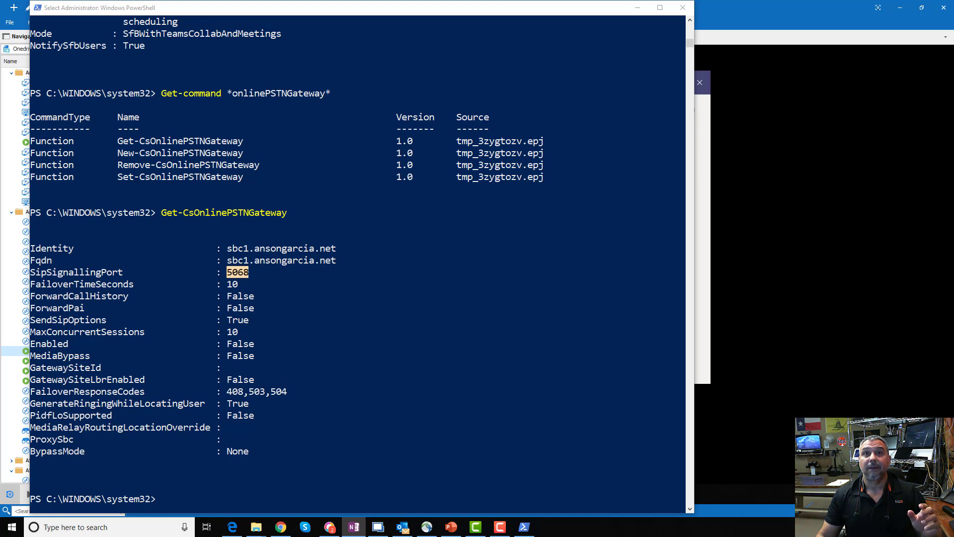
key("Return")
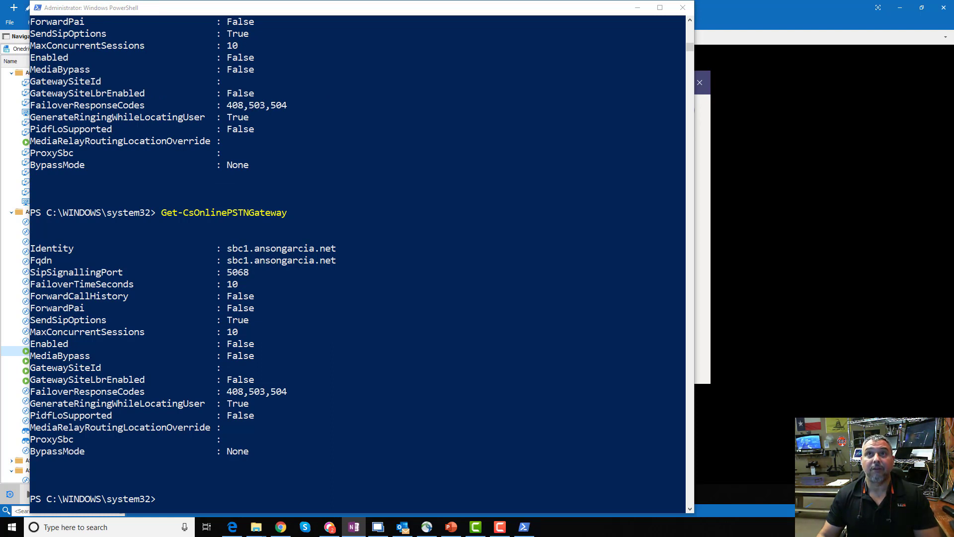
Run Get-CsOnlineVoiceRoute and highlight the LocalRoute and Other route identities, patterns and gateways.
left_click(246, 464)
right_click(294, 458)
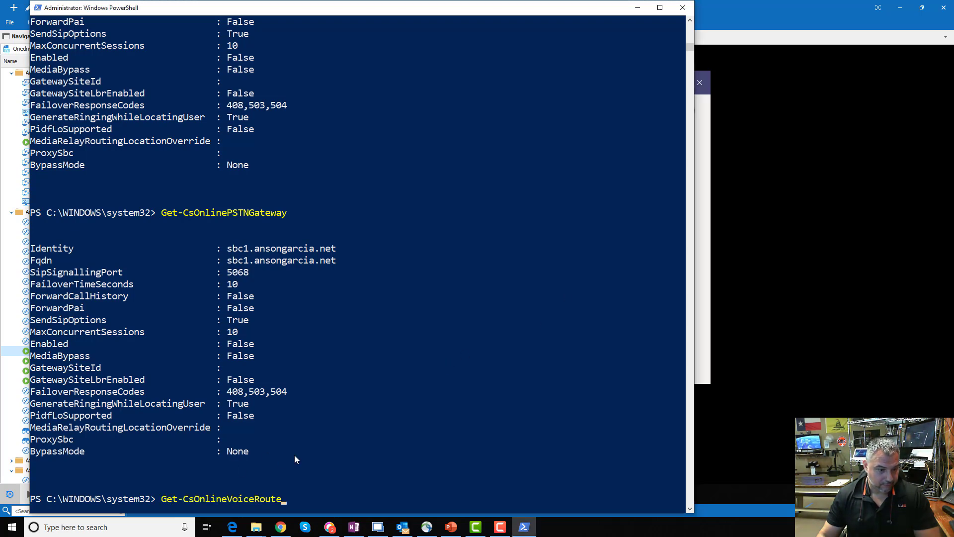
key("Return")
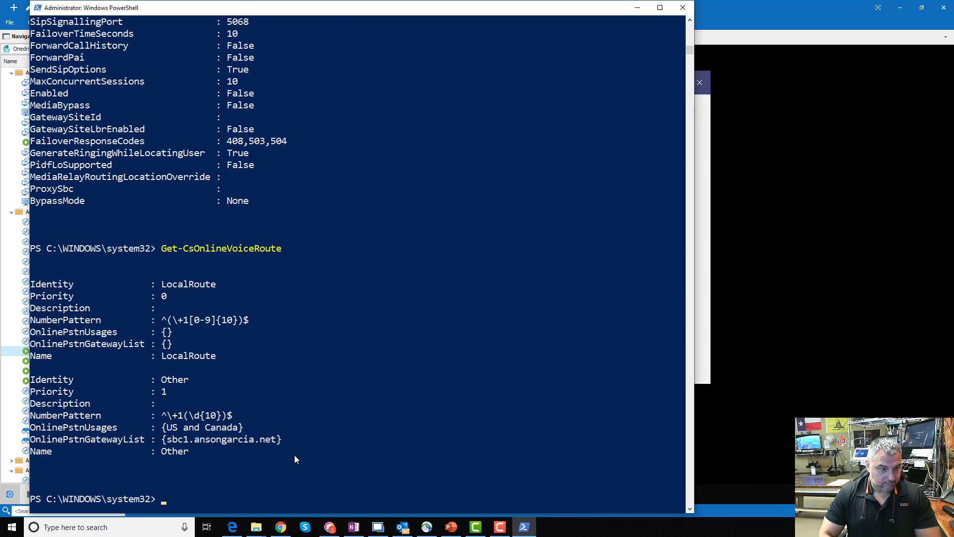
left_click_drag(162, 321, 202, 321)
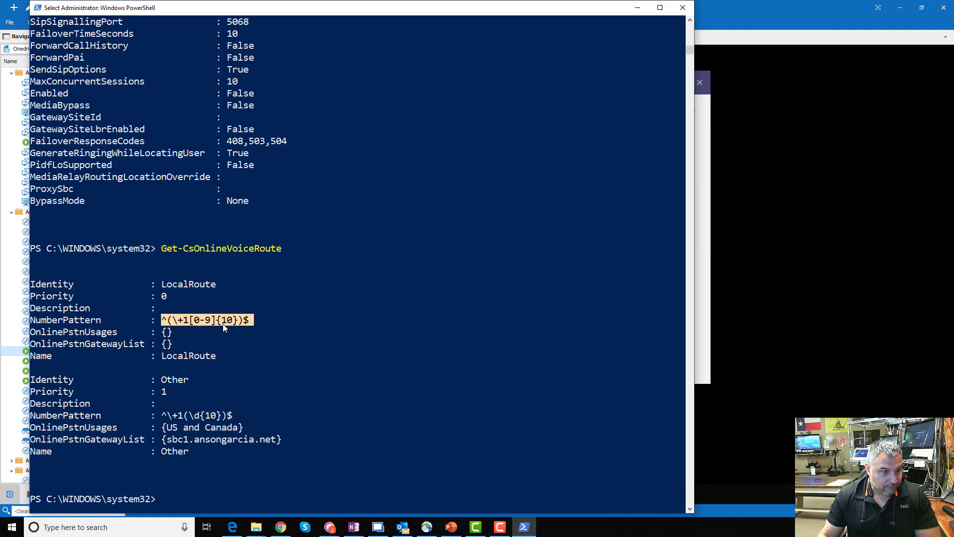
left_click(169, 321)
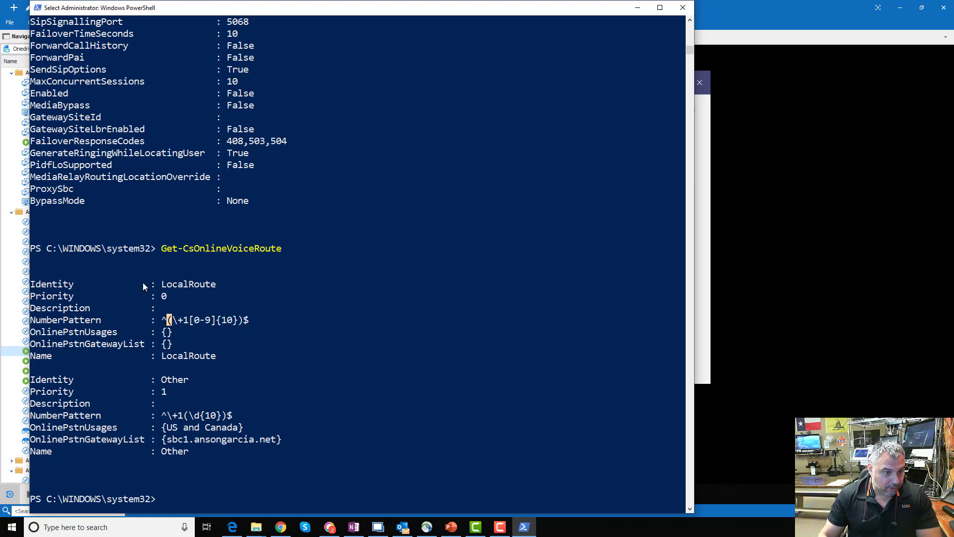
left_click_drag(31, 281, 253, 356)
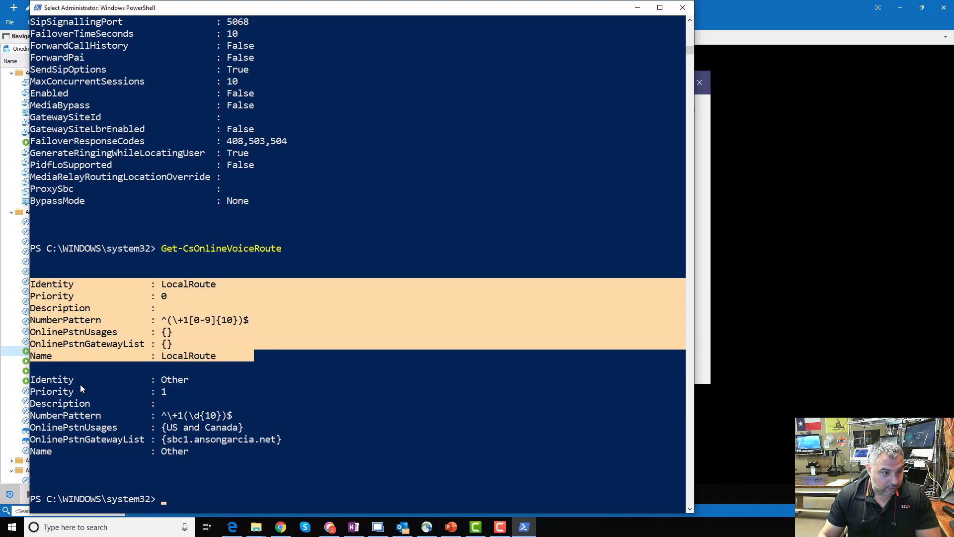
left_click_drag(161, 379, 192, 381)
left_click_drag(162, 415, 244, 418)
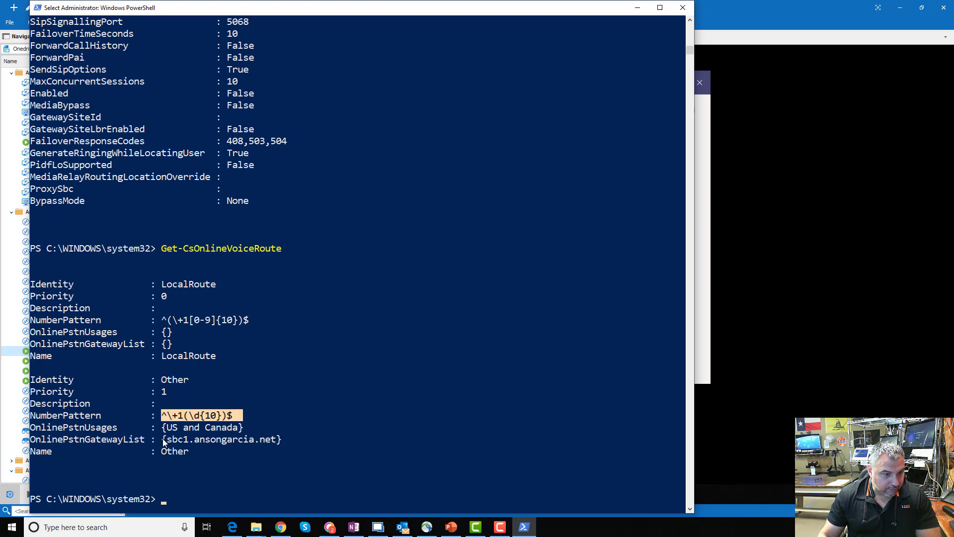
left_click_drag(162, 440, 249, 441)
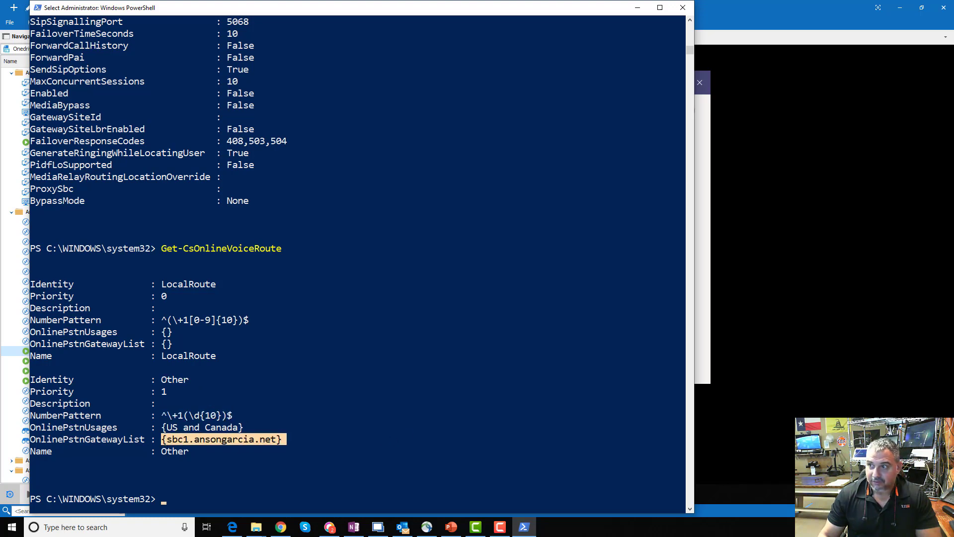
Check the voice routing slide, then run Get-CSOnlinePSTNUsage showing Global usage US and Canada.
left_click_drag(953, 81, 508, 64)
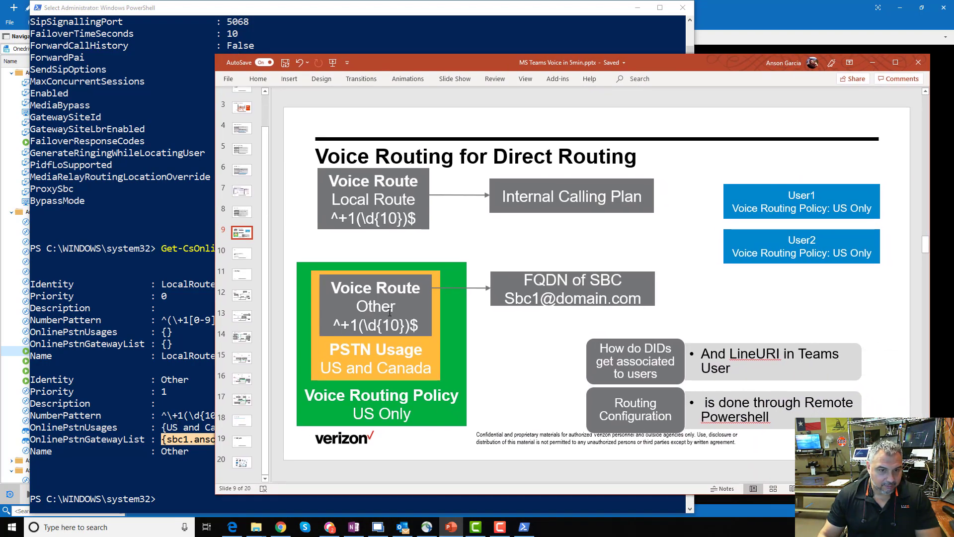
left_click(872, 62)
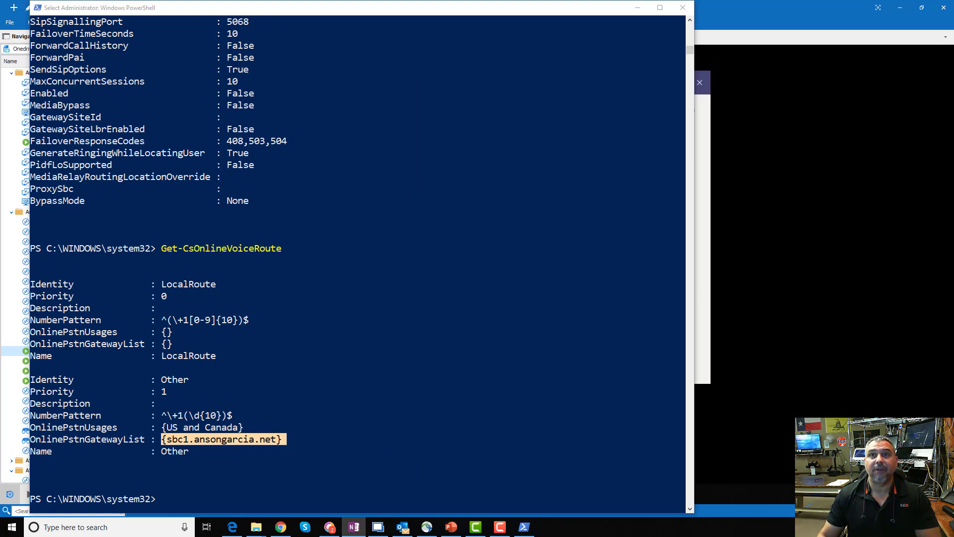
left_click(307, 443)
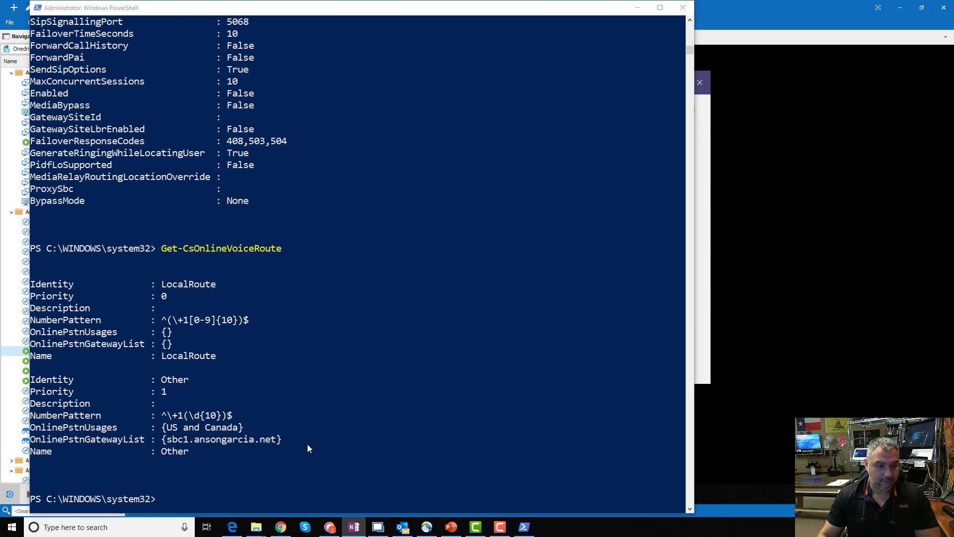
type("Get-CSOnlinePSTNUsage")
key("Return")
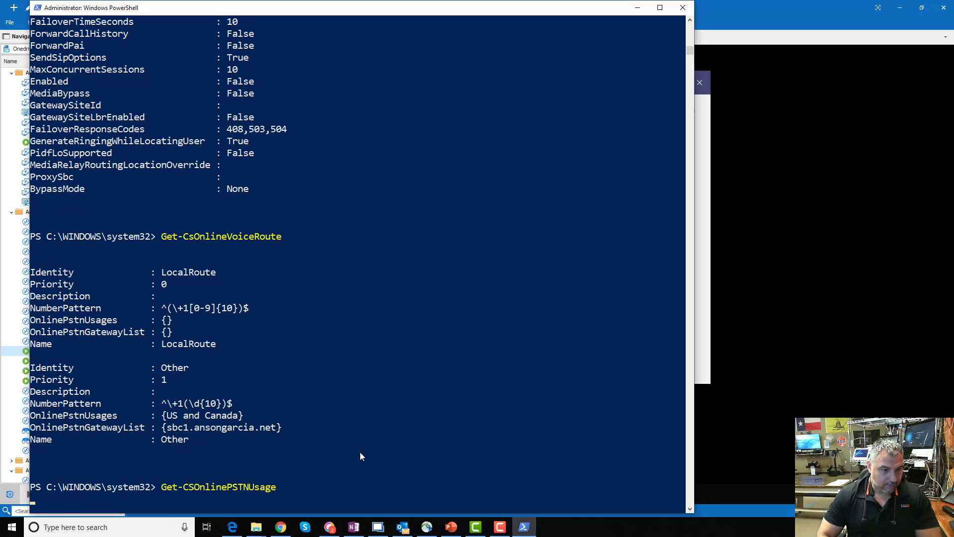
key("F10")
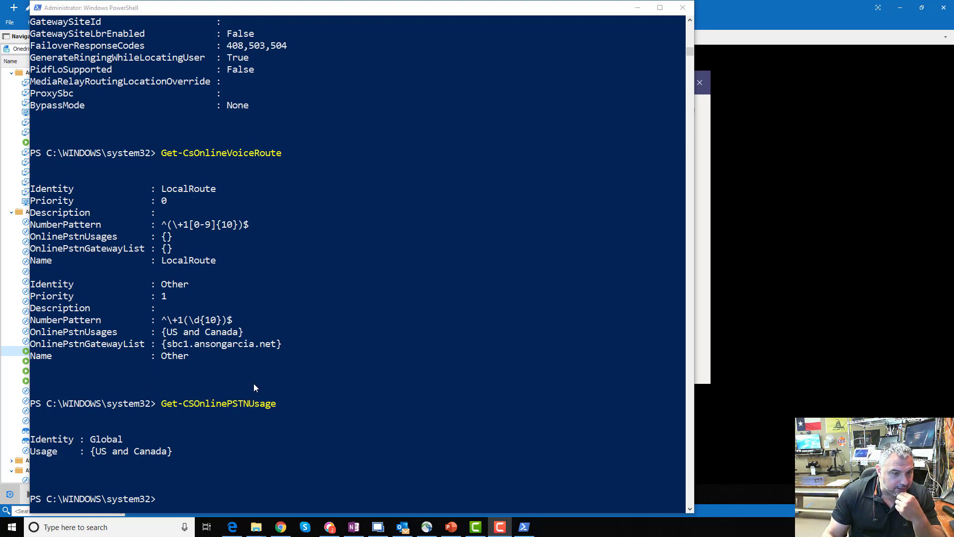
left_click(251, 473)
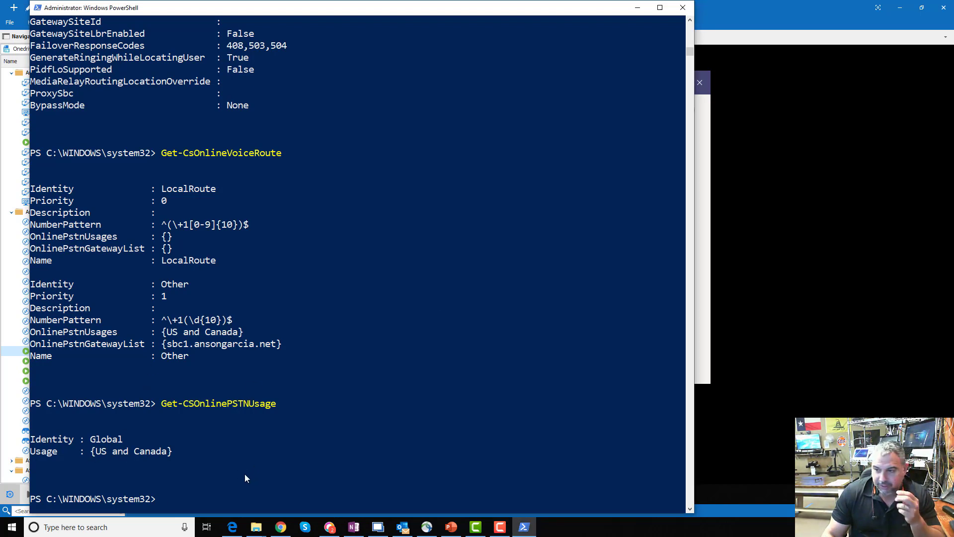